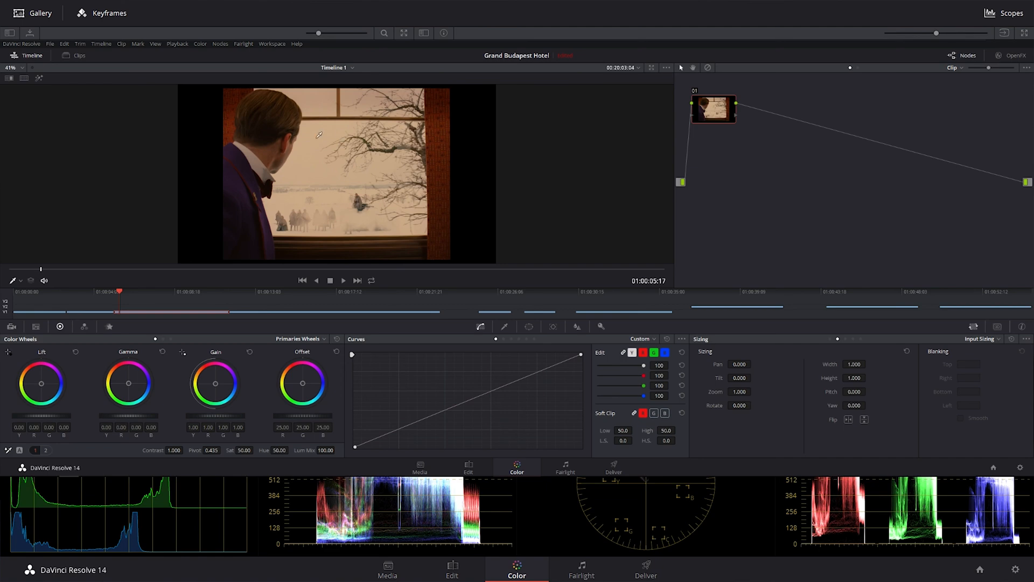
Step: Review the snowy window and black-and-white train reference shots against the man-on-bench clip
{"action": "left_click", "coordinate": [251, 292]}
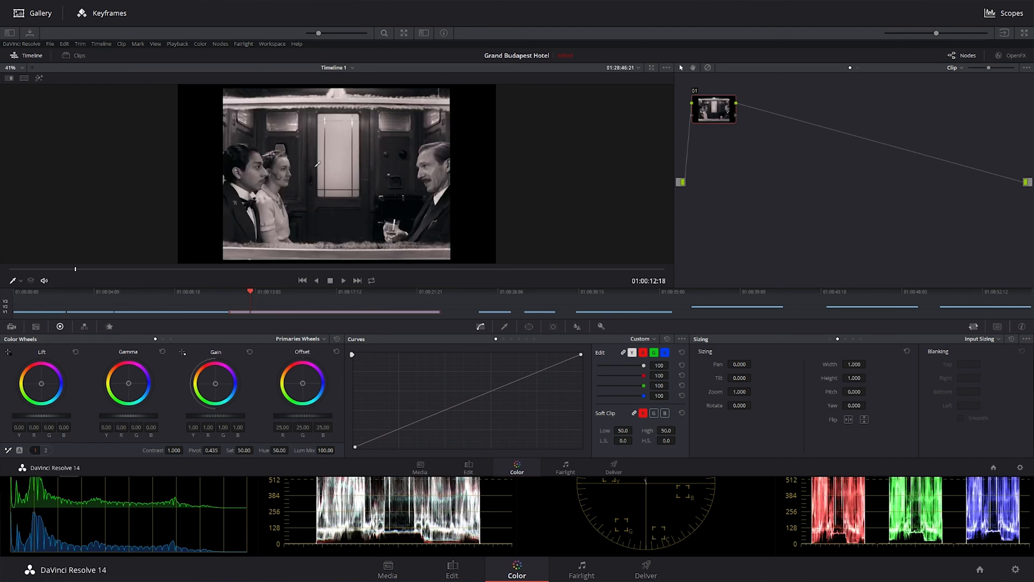
{"action": "left_click", "coordinate": [122, 292]}
{"action": "left_click", "coordinate": [247, 292]}
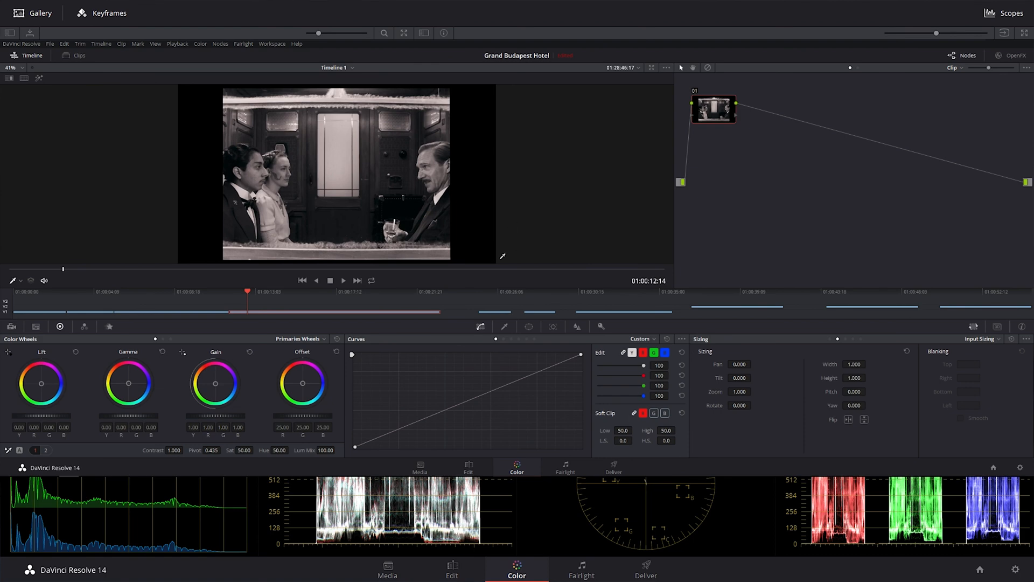
{"action": "left_click", "coordinate": [499, 295]}
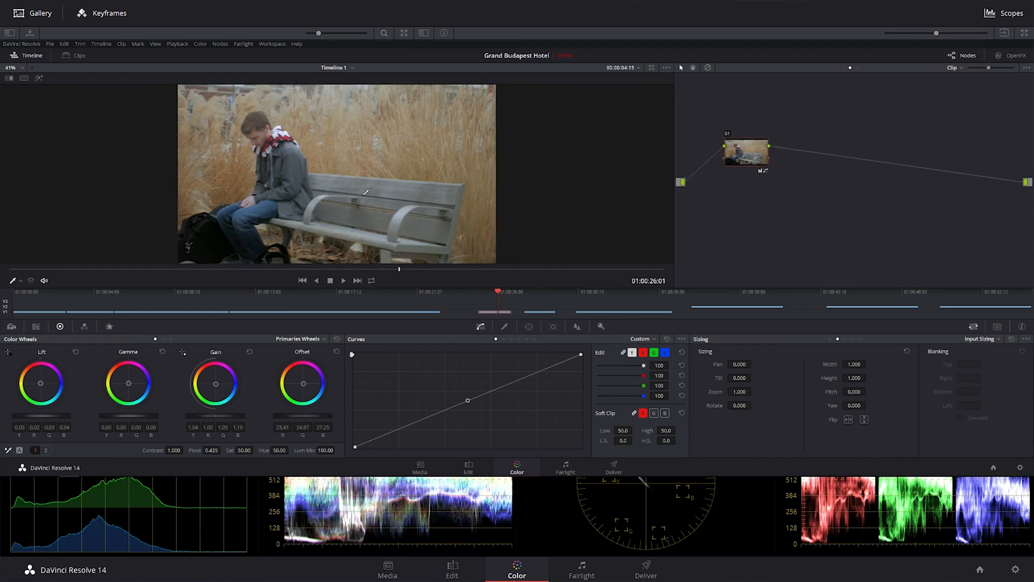
Step: Toggle node 01 off and on to compare the bench clip with and without its base correction
{"action": "left_click", "coordinate": [729, 134]}
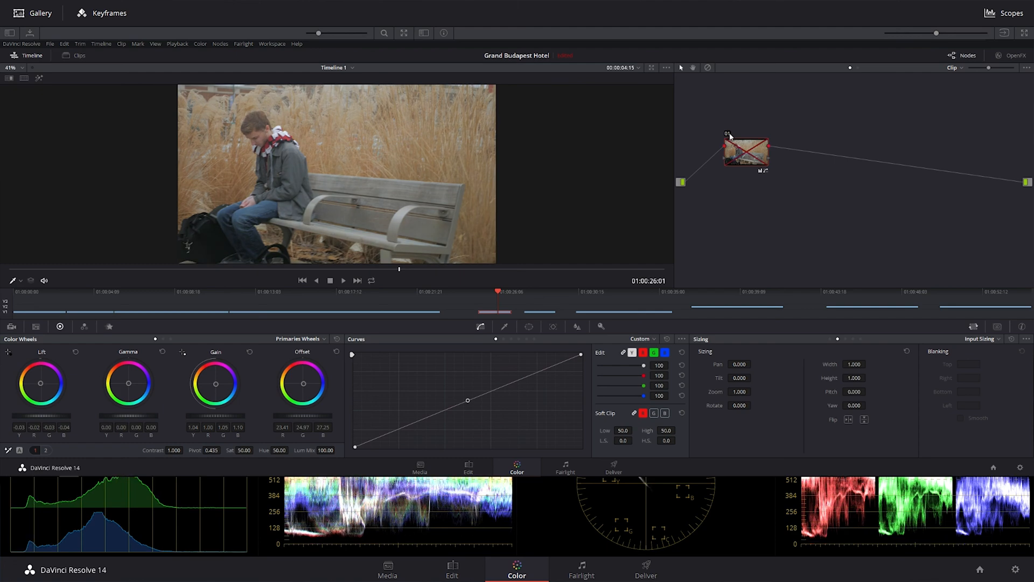
{"action": "left_click", "coordinate": [729, 134]}
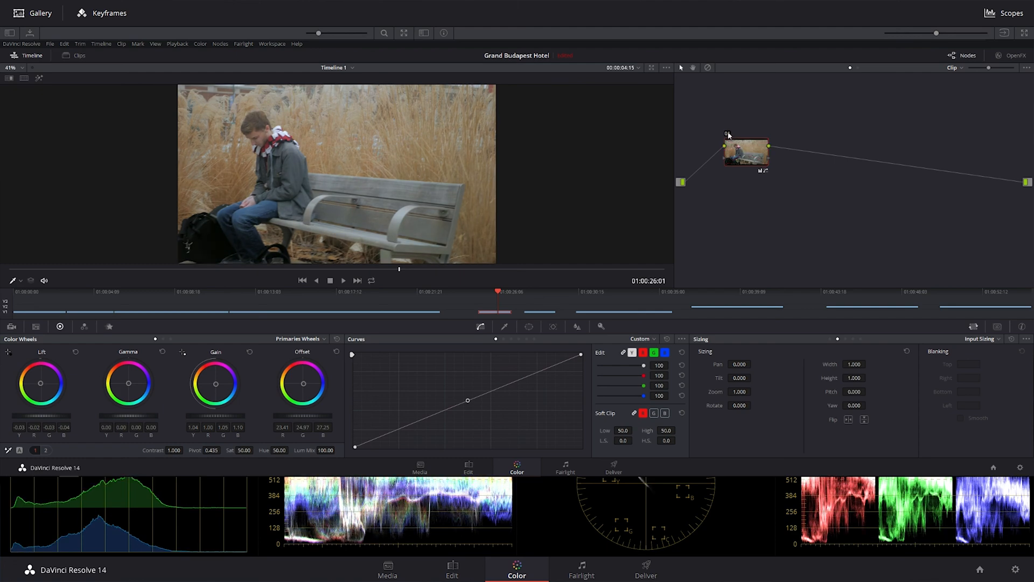
{"action": "left_click", "coordinate": [729, 134]}
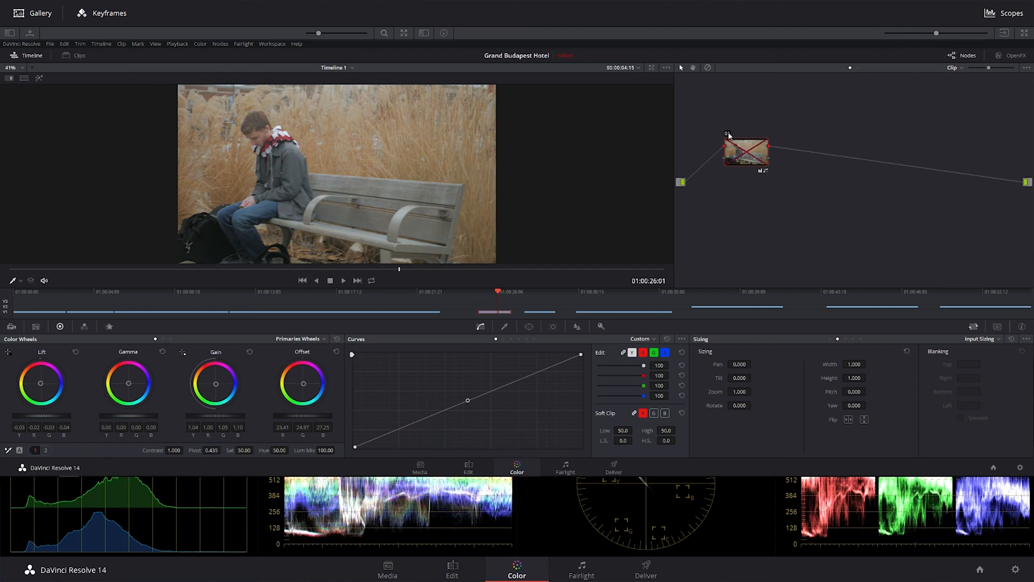
{"action": "left_click", "coordinate": [728, 134]}
{"action": "left_click", "coordinate": [728, 134]}
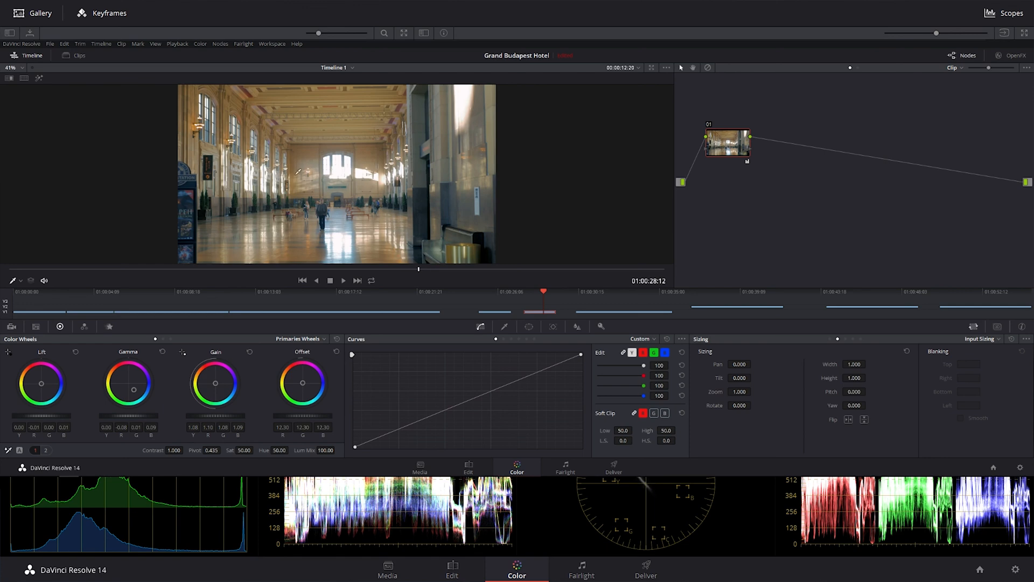
Step: Examine the color across the reference film shots and the station hall and platform clips
{"action": "left_click", "coordinate": [36, 303]}
{"action": "left_click", "coordinate": [91, 294]}
{"action": "left_click", "coordinate": [141, 294]}
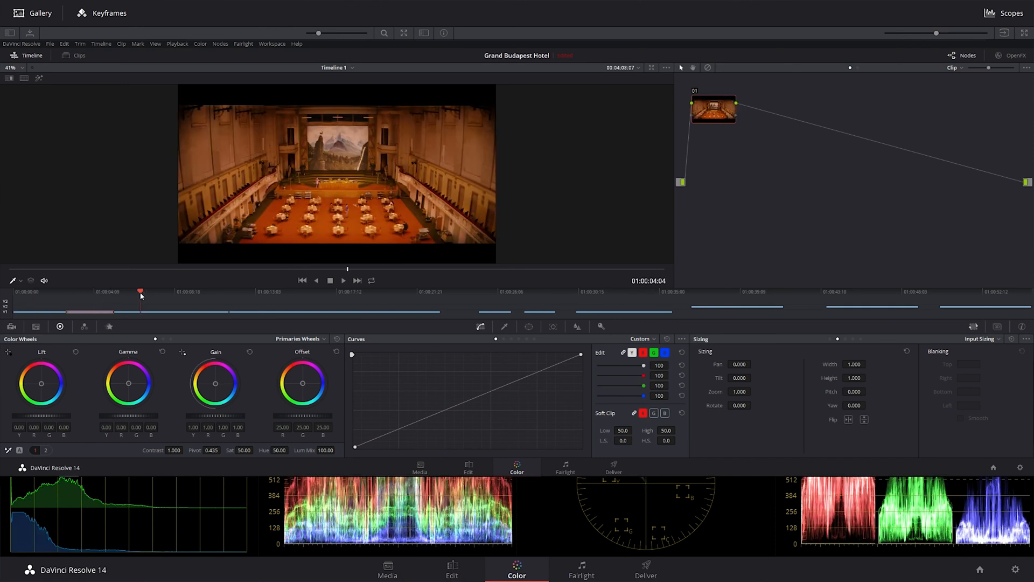
{"action": "left_click", "coordinate": [263, 290]}
{"action": "left_click", "coordinate": [485, 301]}
{"action": "left_click", "coordinate": [538, 292]}
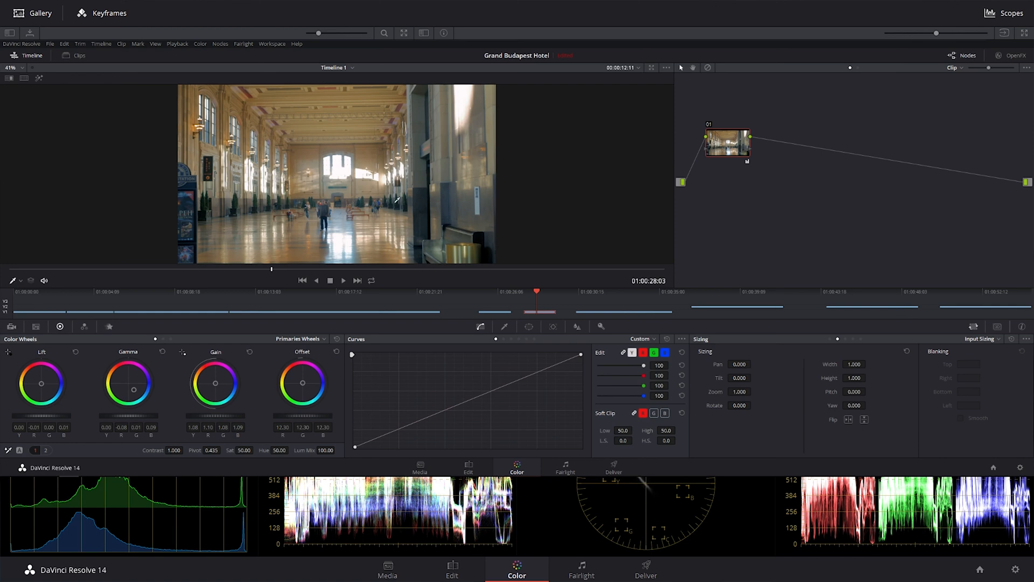
{"action": "left_click", "coordinate": [613, 300]}
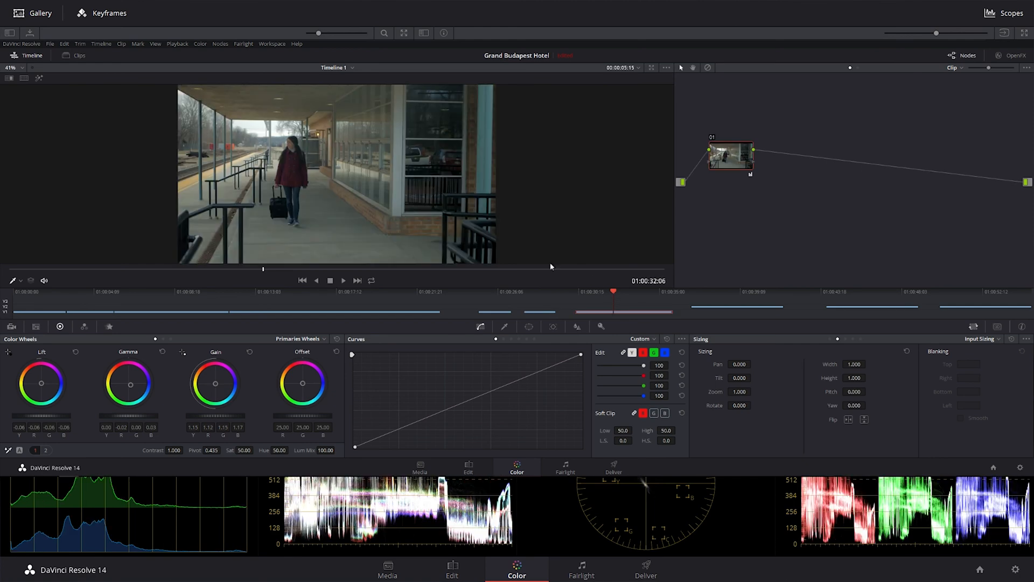
{"action": "left_click_drag", "start_coordinate": [615, 291], "coordinate": [644, 299]}
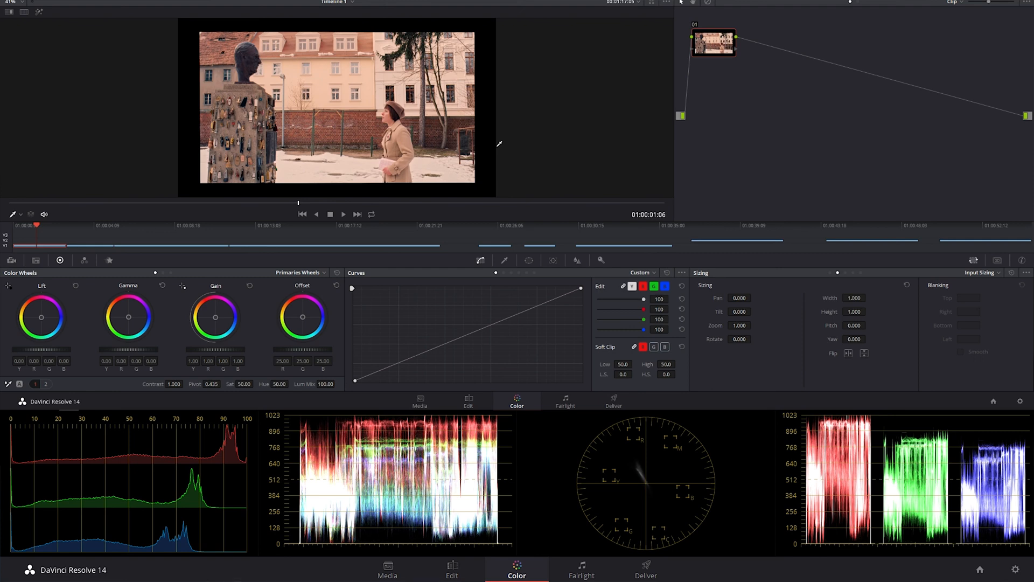
Step: Add a corrector node to the bench clip and connect it in series after node 01
{"action": "left_click", "coordinate": [497, 230]}
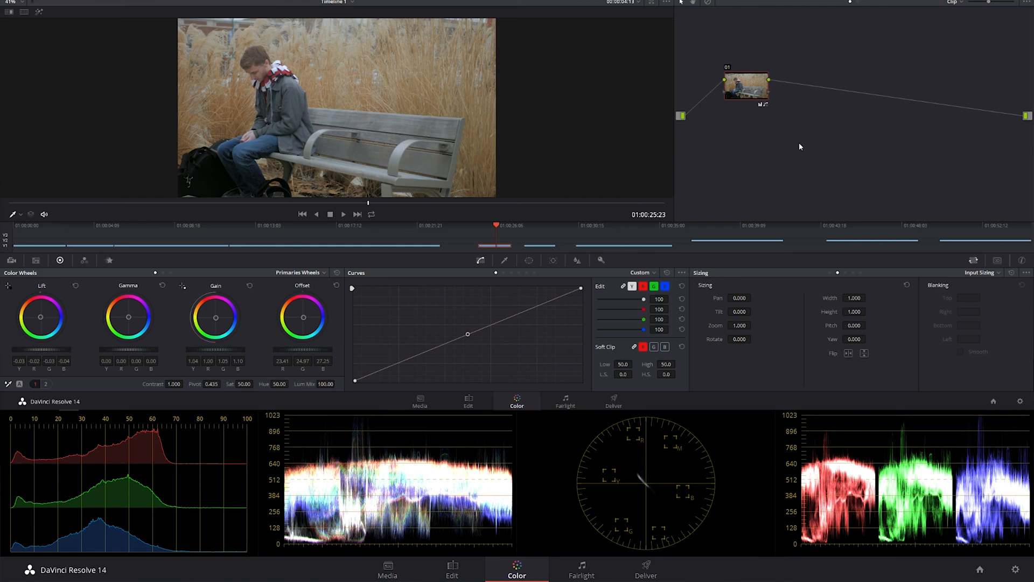
{"action": "right_click", "coordinate": [817, 93]}
{"action": "mouse_move", "coordinate": [883, 106]}
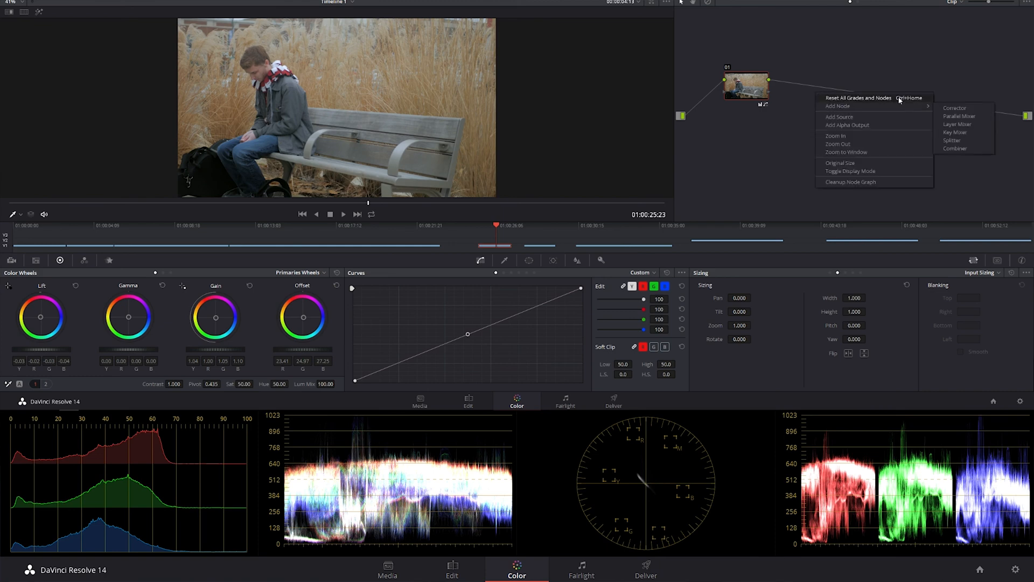
{"action": "left_click", "coordinate": [956, 109]}
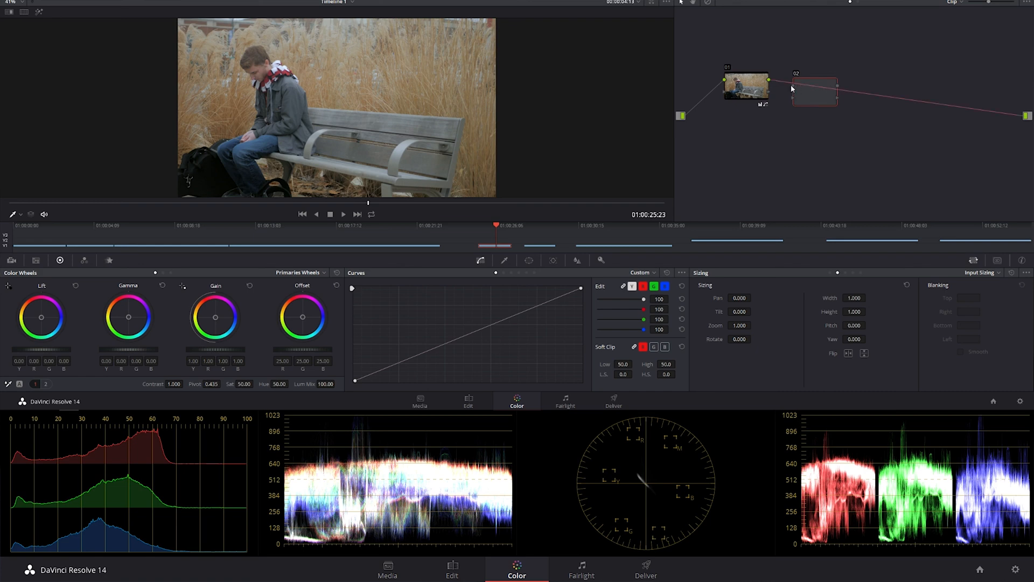
{"action": "left_click_drag", "start_coordinate": [796, 89], "coordinate": [775, 157]}
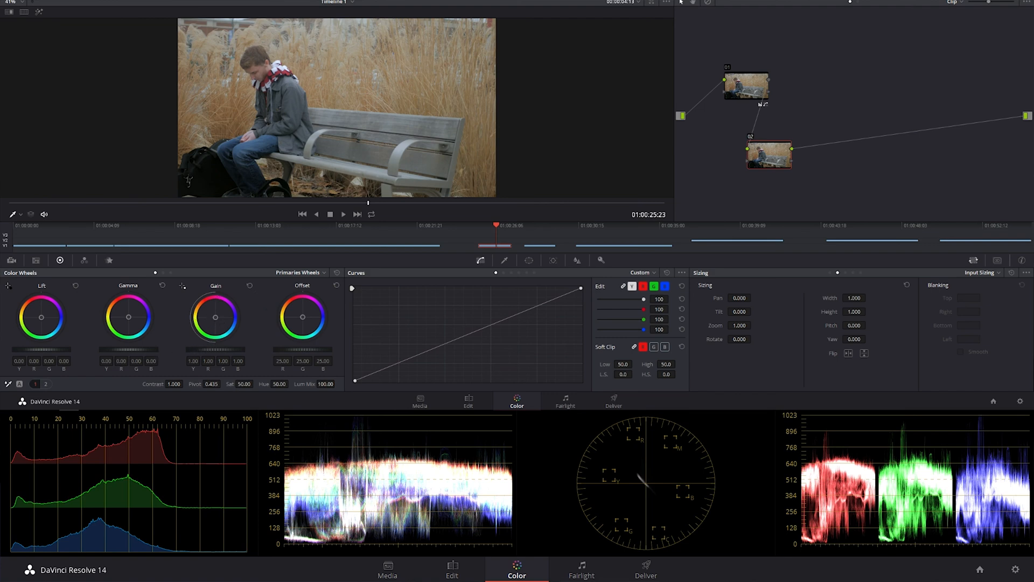
Step: Warm node 02 with gain at red 1.13, green 0.97, blue 0.93 and gamma at red 0.02, green -0.01, blue 0.01
{"action": "left_click_drag", "start_coordinate": [215, 317], "coordinate": [214, 313]}
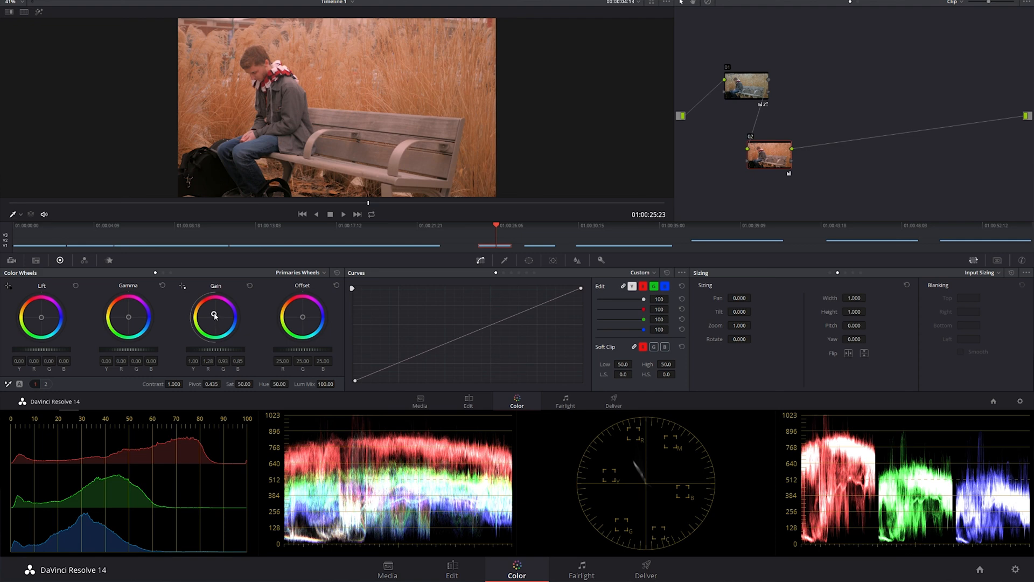
{"action": "left_click_drag", "start_coordinate": [215, 316], "coordinate": [216, 320]}
{"action": "left_click_drag", "start_coordinate": [131, 319], "coordinate": [132, 316]}
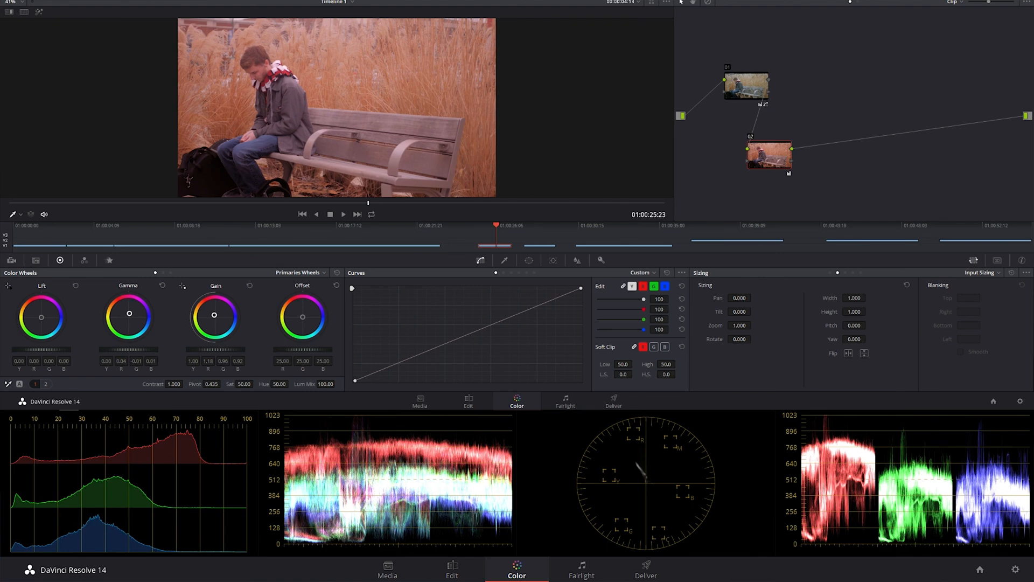
{"action": "left_click_drag", "start_coordinate": [129, 313], "coordinate": [129, 315]}
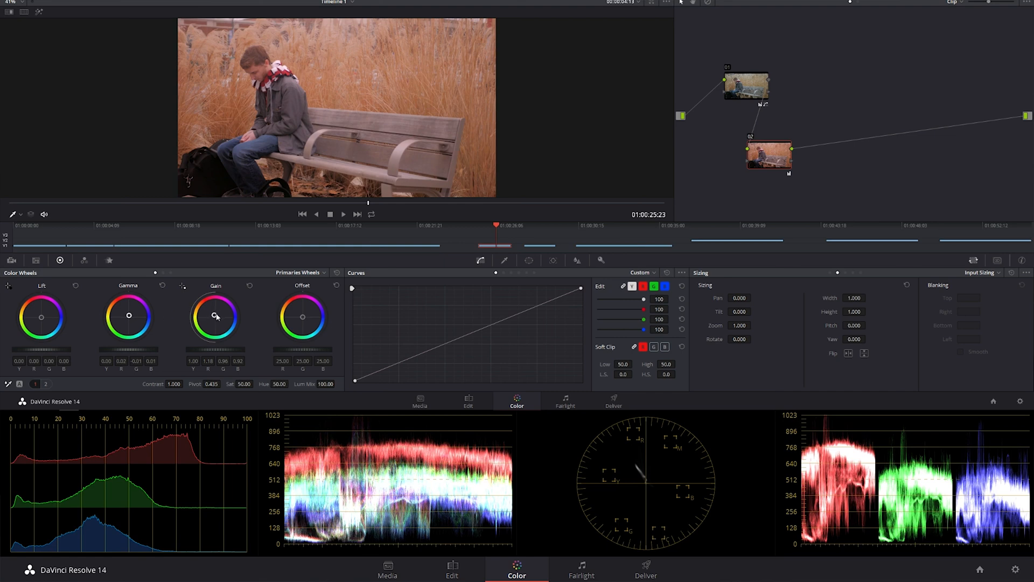
{"action": "left_click_drag", "start_coordinate": [213, 315], "coordinate": [214, 315]}
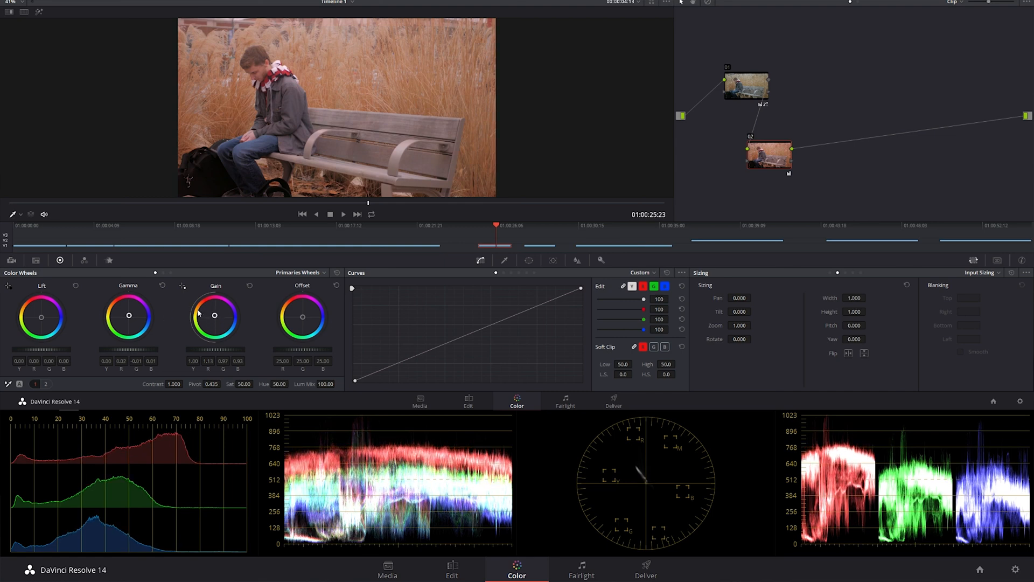
Step: Compare the warmed bench clip with the statue-and-woman reference shot
{"action": "left_click", "coordinate": [40, 243]}
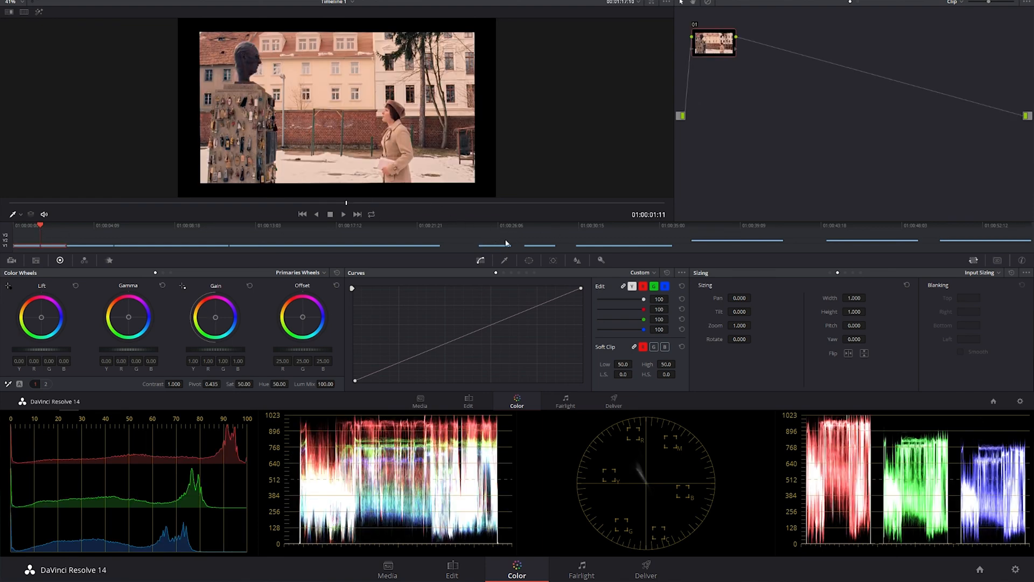
{"action": "left_click", "coordinate": [505, 228]}
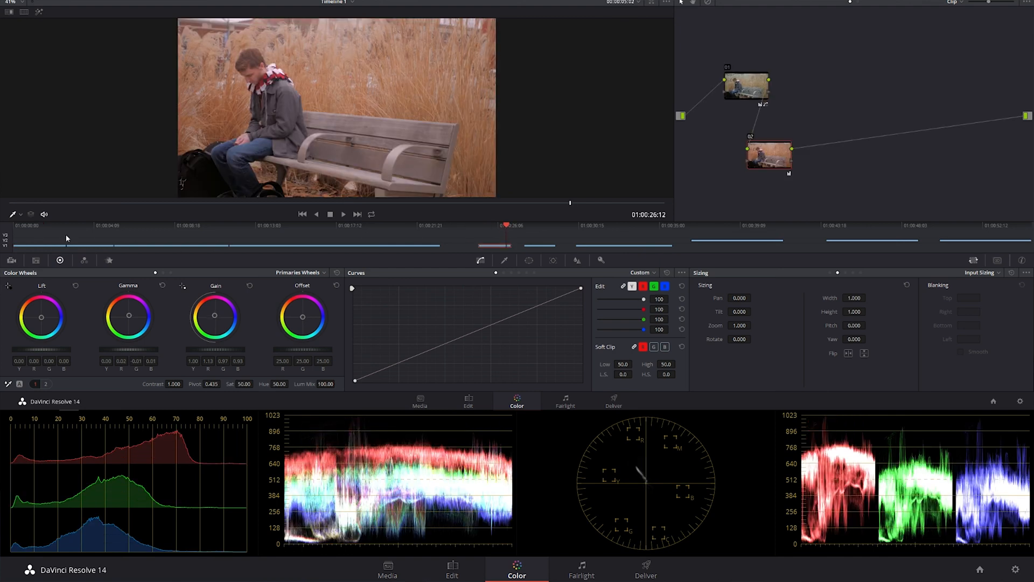
{"action": "left_click", "coordinate": [43, 235]}
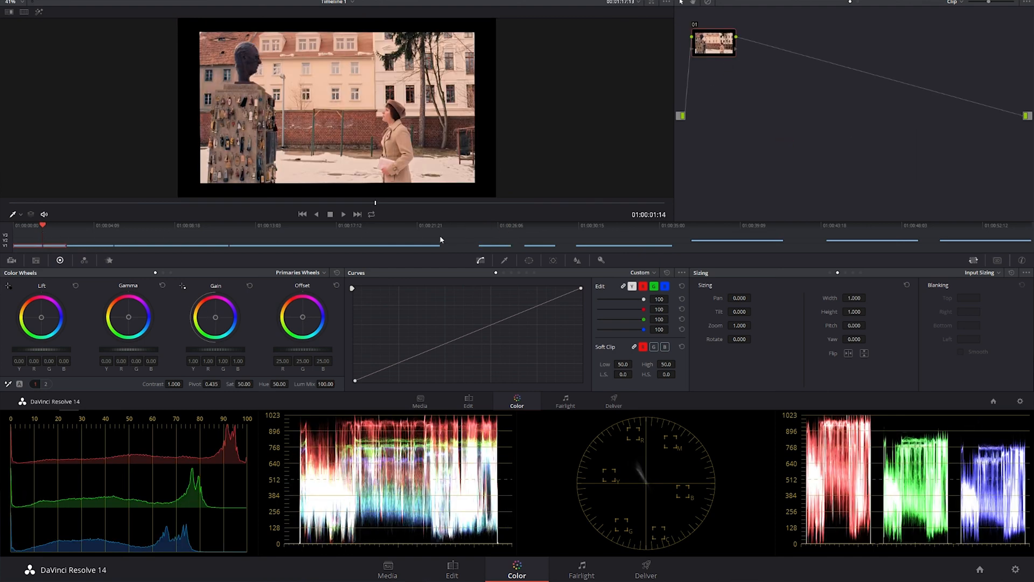
{"action": "left_click", "coordinate": [501, 228]}
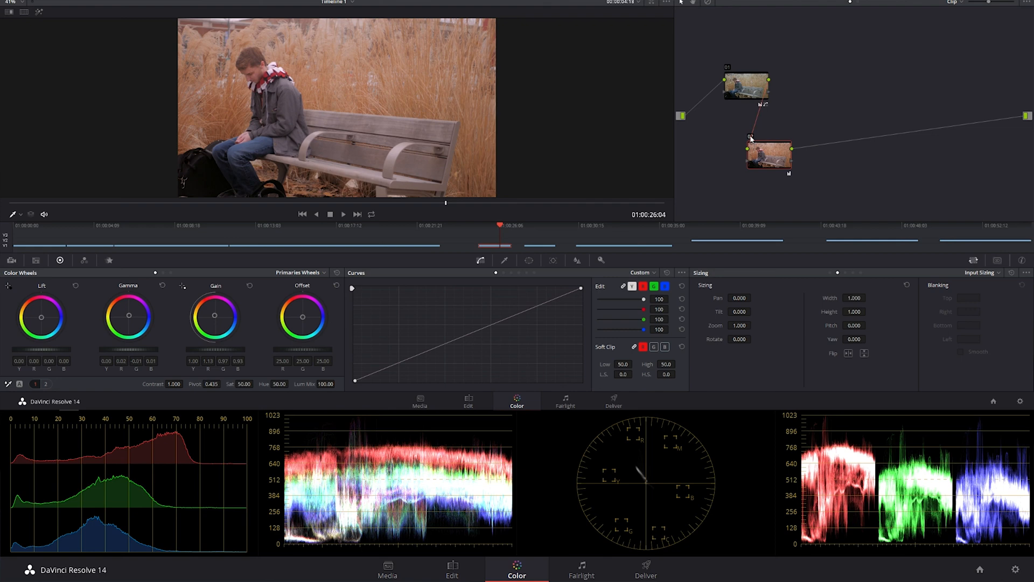
Step: Move node 02 farther along the node graph and toggle it off and on to judge its grade
{"action": "left_click_drag", "start_coordinate": [762, 150], "coordinate": [805, 137]}
{"action": "key", "text": "ctrl+d"}
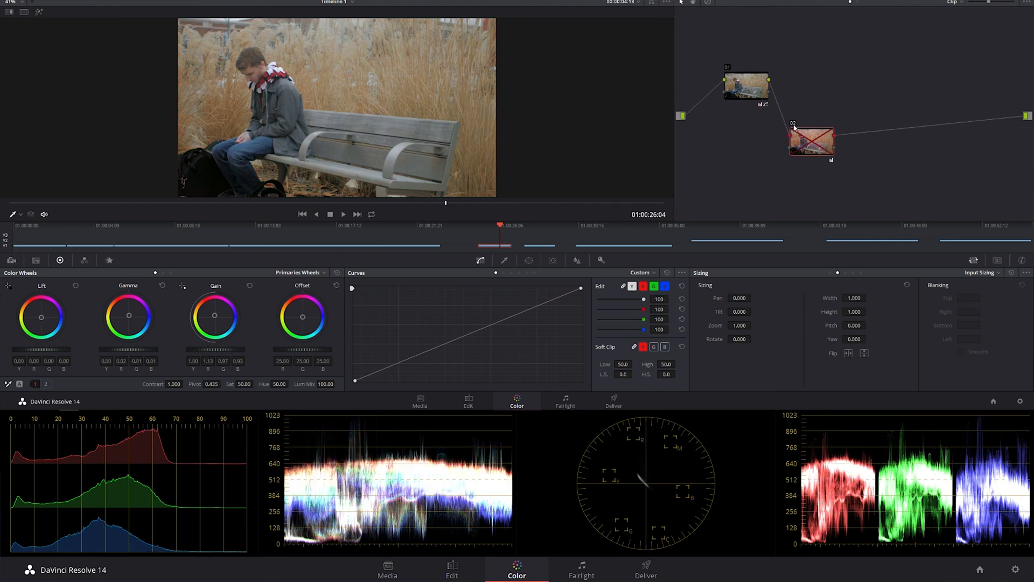
{"action": "key", "text": "ctrl+d"}
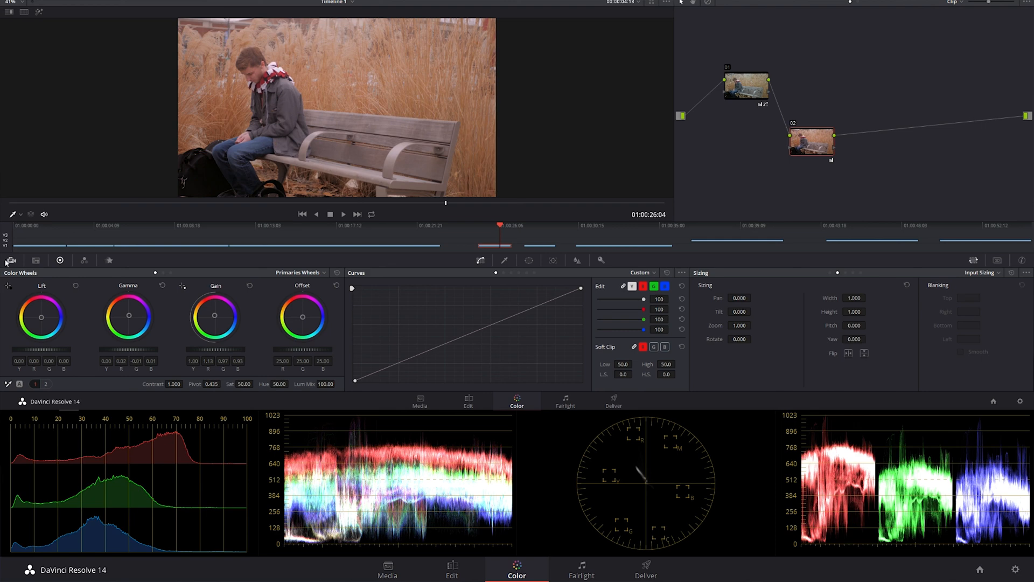
Step: Check the statue reference shot and lower the bench clip's Log highlights to -0.26 on all channels
{"action": "left_click", "coordinate": [30, 233]}
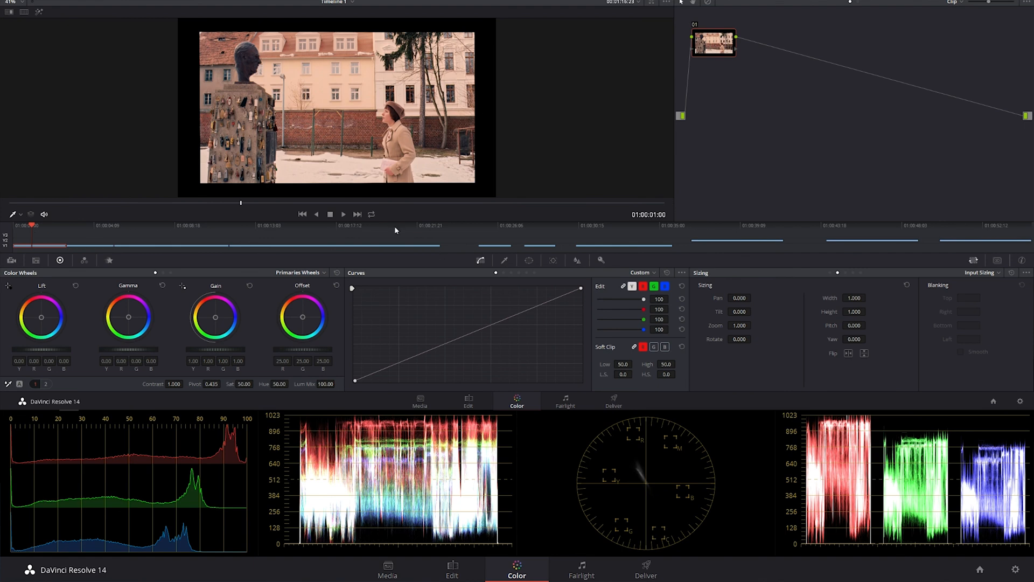
{"action": "left_click", "coordinate": [491, 230]}
{"action": "left_click", "coordinate": [300, 273]}
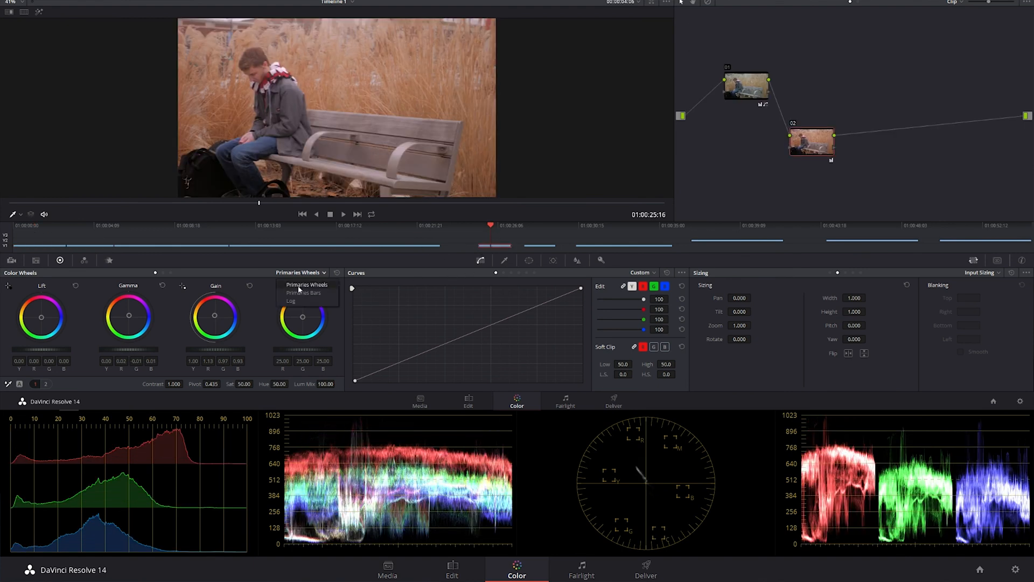
{"action": "left_click", "coordinate": [291, 301]}
{"action": "left_click_drag", "start_coordinate": [215, 349], "coordinate": [199, 349]}
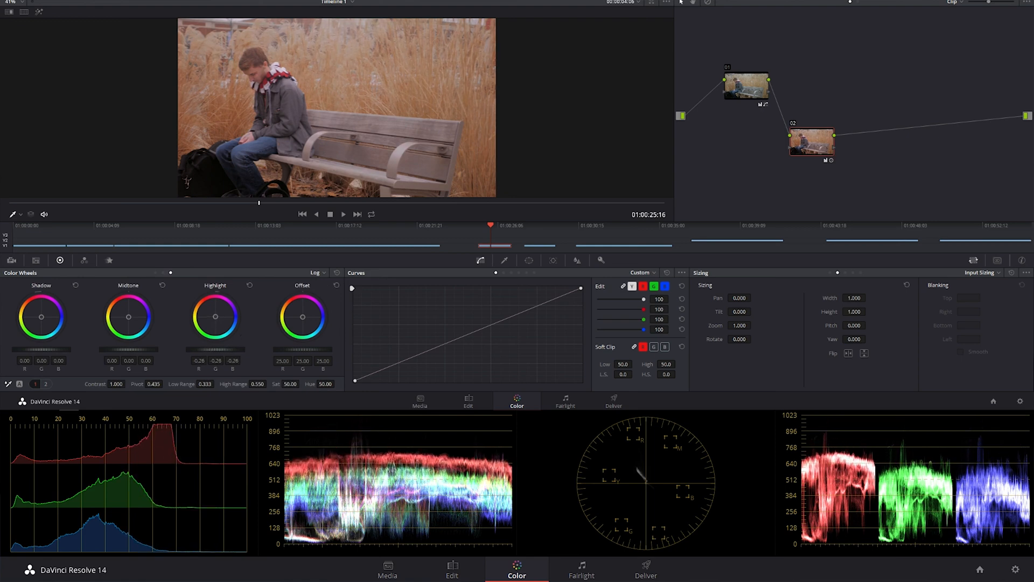
Step: Using the Primaries Wheels, raise offset to 42.05 and master gain to 1.21, and lower lift to -0.06
{"action": "left_click", "coordinate": [328, 274]}
{"action": "left_click", "coordinate": [335, 279]}
{"action": "mouse_move", "coordinate": [280, 349]}
{"action": "left_mouse_down"}
{"action": "mouse_move", "coordinate": [372, 349]}
{"action": "mouse_move", "coordinate": [279, 360]}
{"action": "left_mouse_up"}
{"action": "left_click_drag", "start_coordinate": [216, 350], "coordinate": [196, 352]}
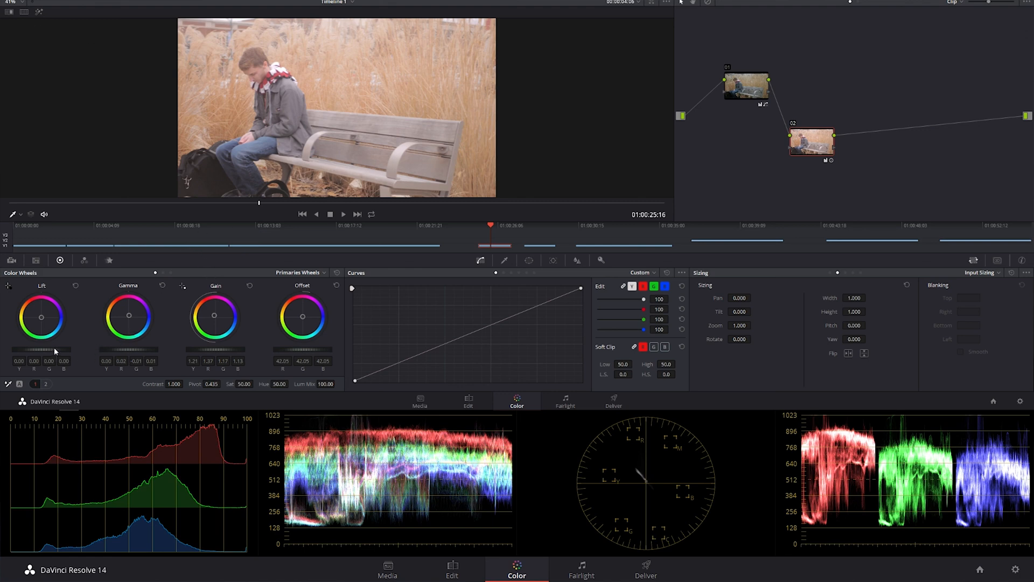
{"action": "left_click_drag", "start_coordinate": [41, 349], "coordinate": [24, 349]}
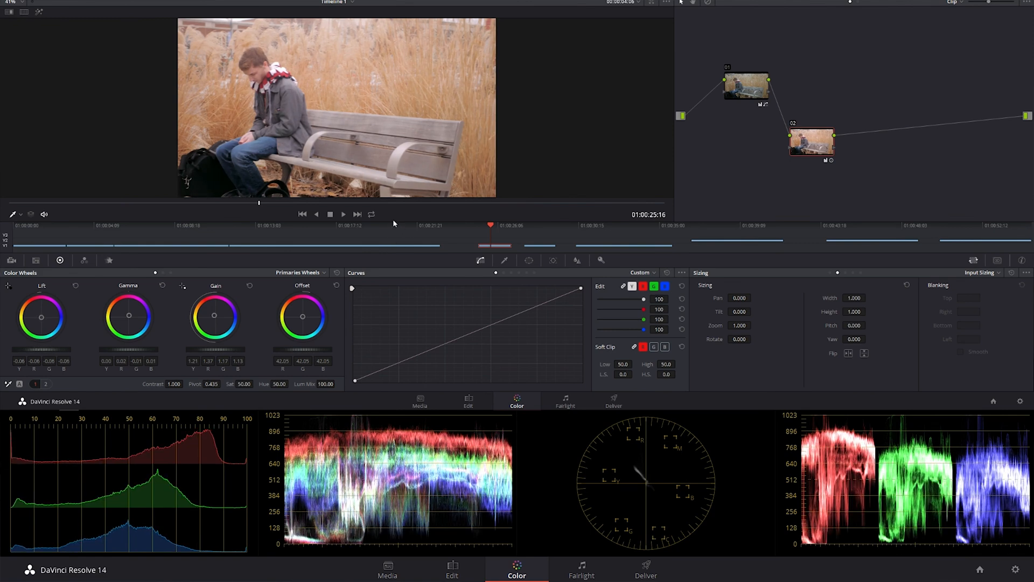
Step: Compare the bench clip with the statue reference shot and lower its master gamma to -0.04
{"action": "left_click", "coordinate": [40, 230]}
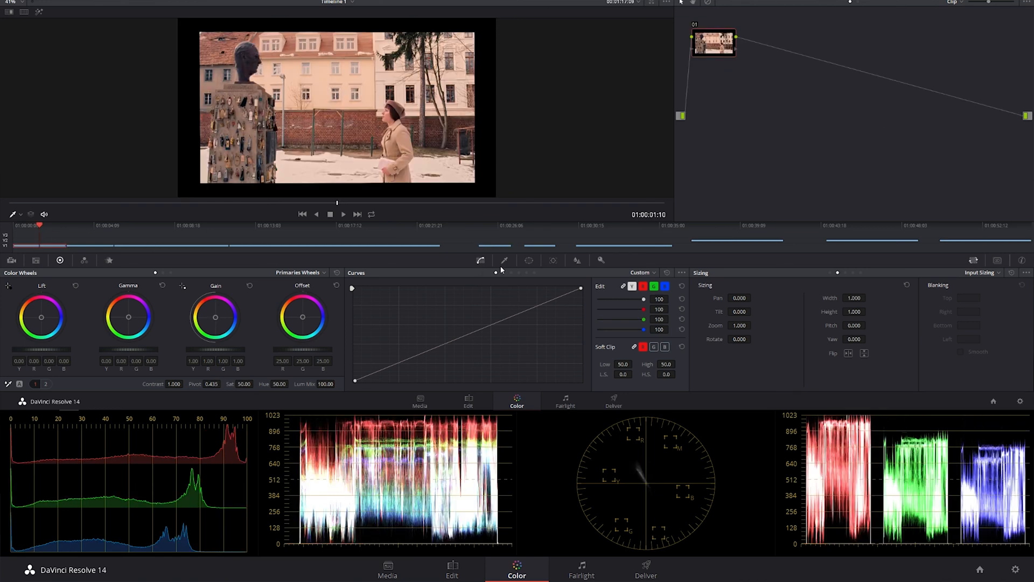
{"action": "left_click", "coordinate": [494, 228]}
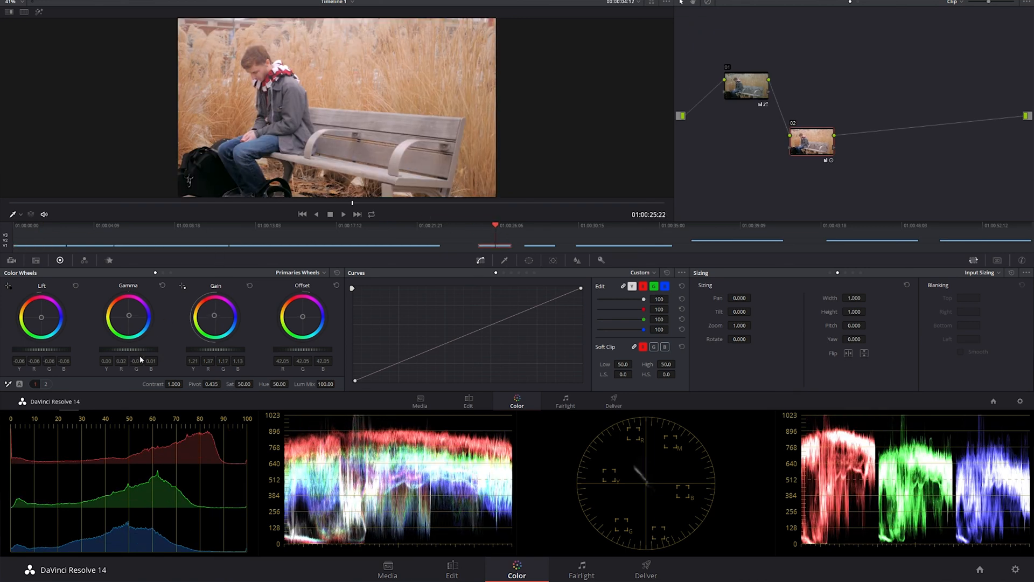
{"action": "left_click_drag", "start_coordinate": [139, 351], "coordinate": [124, 351]}
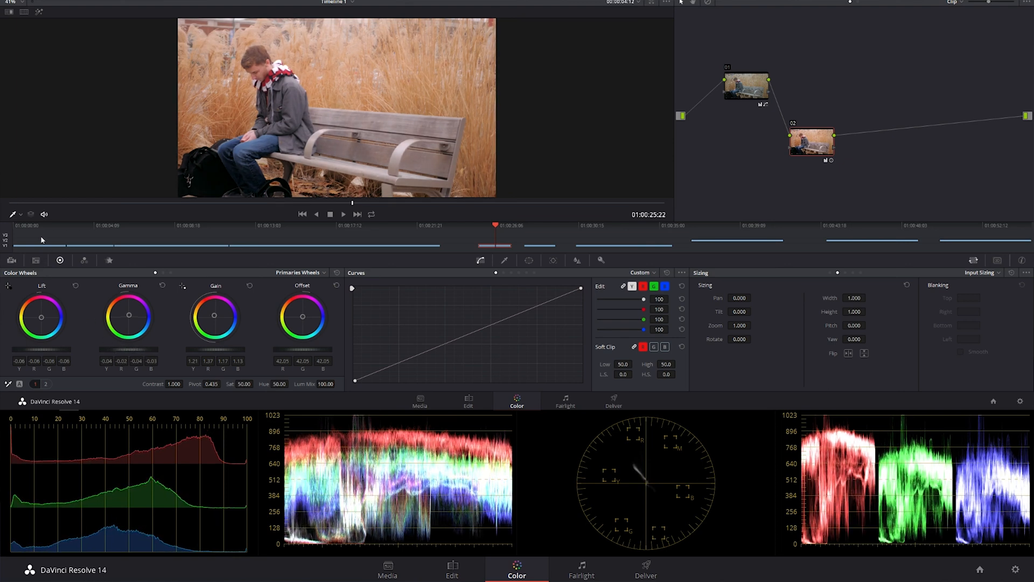
Step: Recheck the brightness and warmth of the regraded bench clip against the statue reference shot
{"action": "left_click", "coordinate": [35, 228]}
{"action": "left_click", "coordinate": [489, 227]}
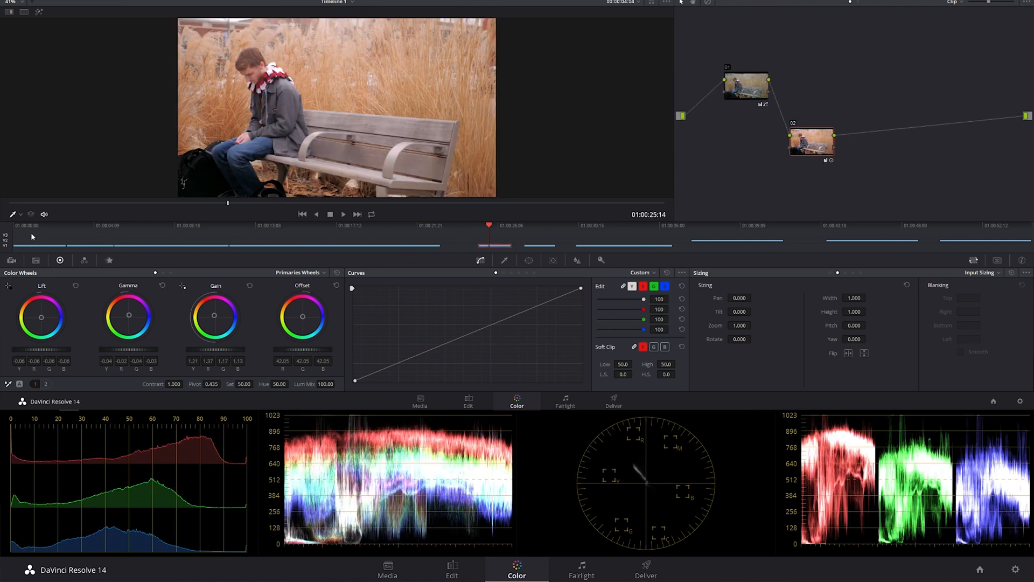
{"action": "left_click", "coordinate": [28, 233]}
{"action": "left_click", "coordinate": [498, 232]}
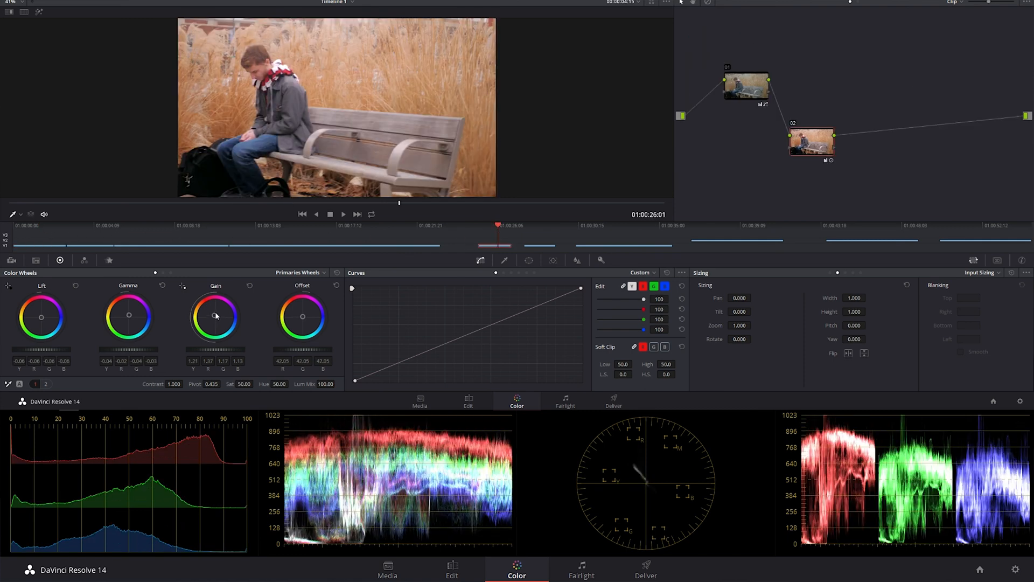
Step: Set the bench clip's gain to 1.39 red, 1.15 green and 1.23 blue, and compare it with the statue reference shot
{"action": "left_click_drag", "start_coordinate": [215, 317], "coordinate": [215, 314]}
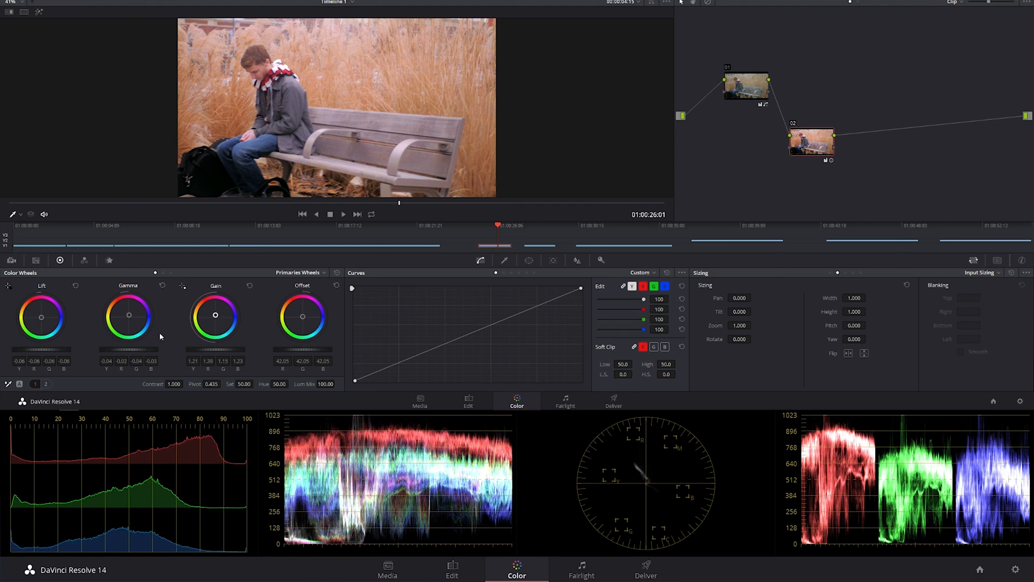
{"action": "left_click", "coordinate": [39, 237]}
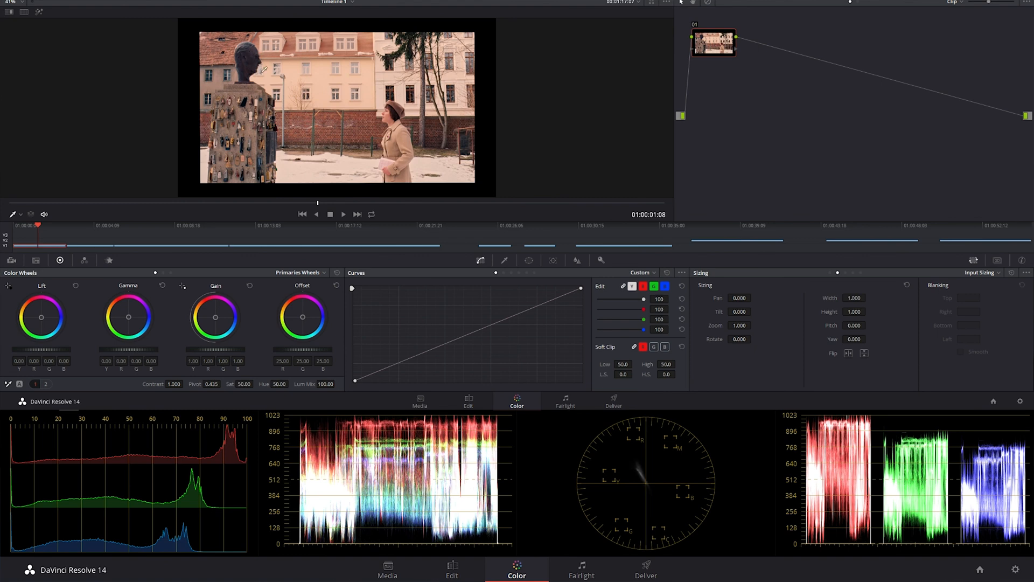
{"action": "left_click", "coordinate": [494, 232]}
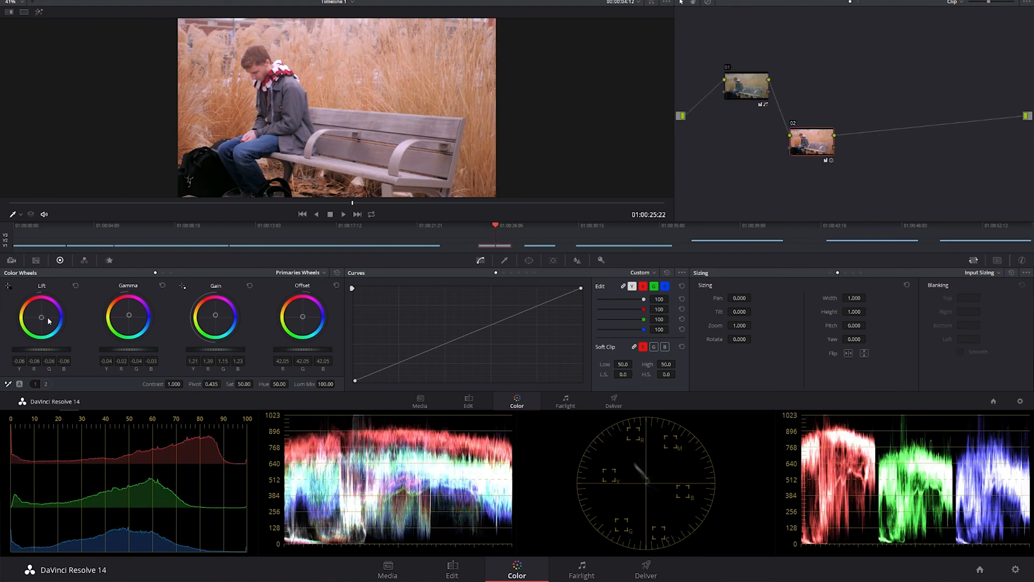
Step: Set the bench clip's lift to -0.07 master, -0.08 red, -0.07 green and -0.06 blue, and compare it with the statue reference shot
{"action": "left_click_drag", "start_coordinate": [43, 321], "coordinate": [42, 318]}
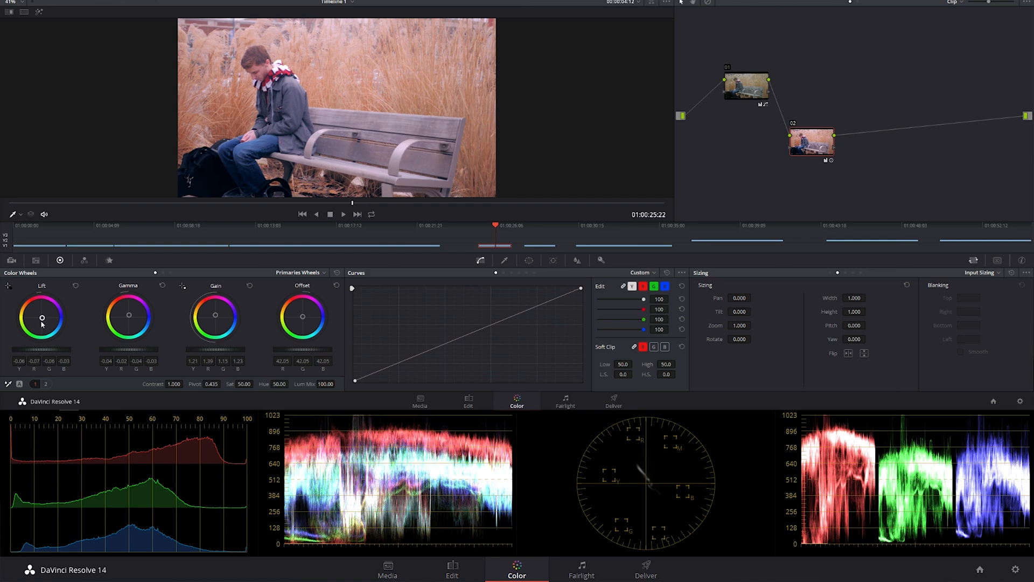
{"action": "left_click_drag", "start_coordinate": [42, 319], "coordinate": [42, 318]}
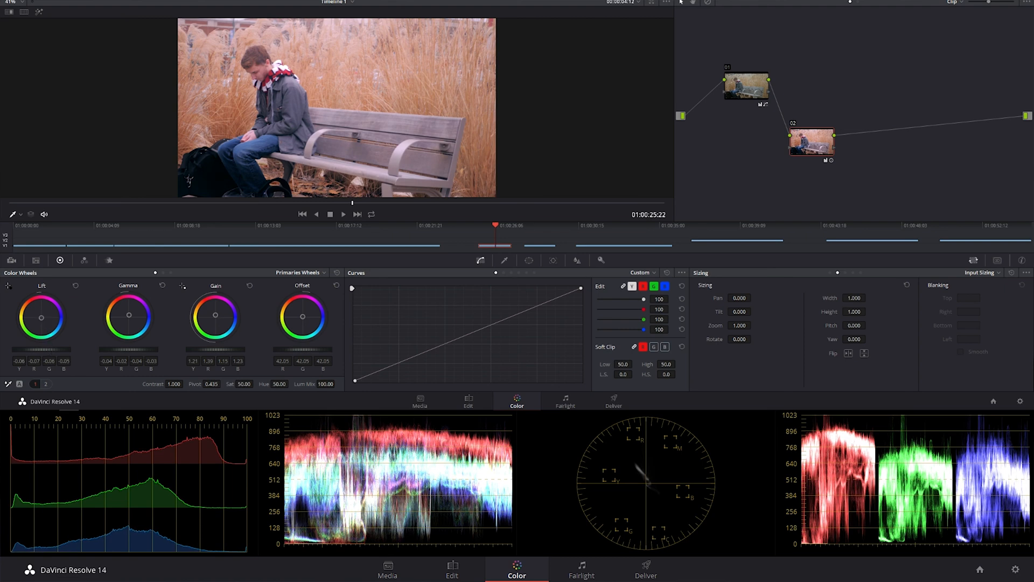
{"action": "left_click_drag", "start_coordinate": [42, 349], "coordinate": [38, 349]}
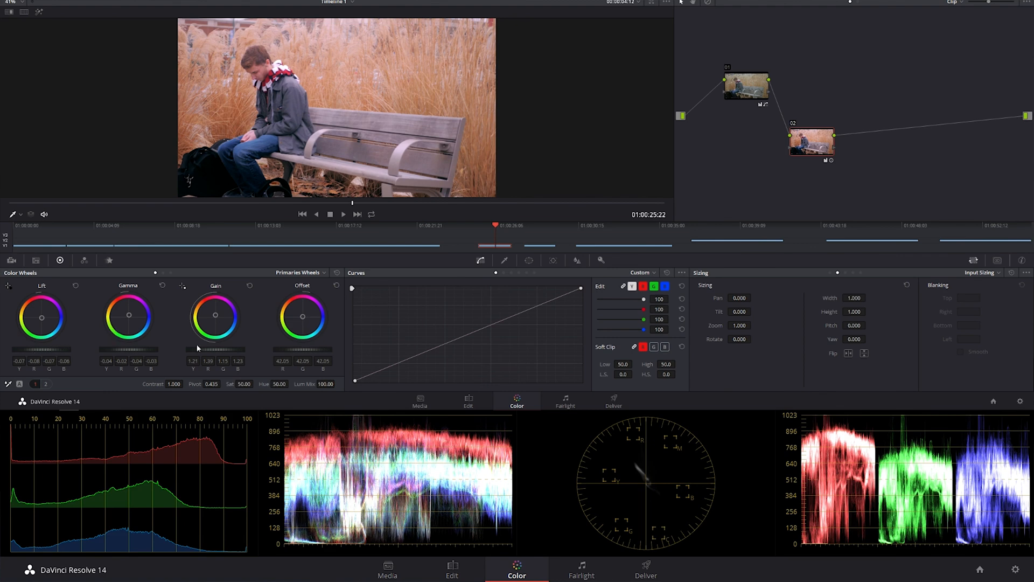
{"action": "left_click", "coordinate": [52, 235]}
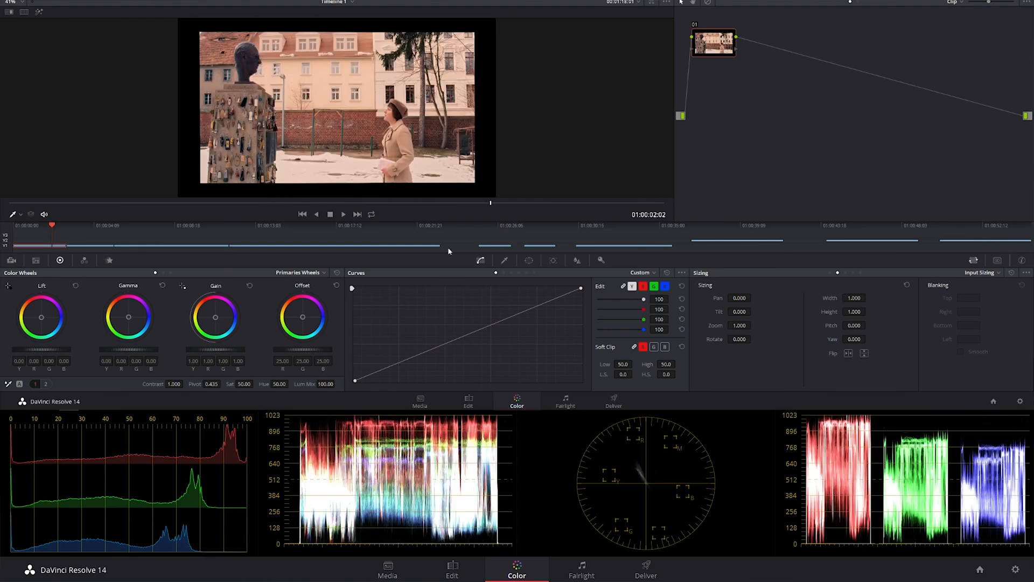
{"action": "left_click", "coordinate": [495, 235]}
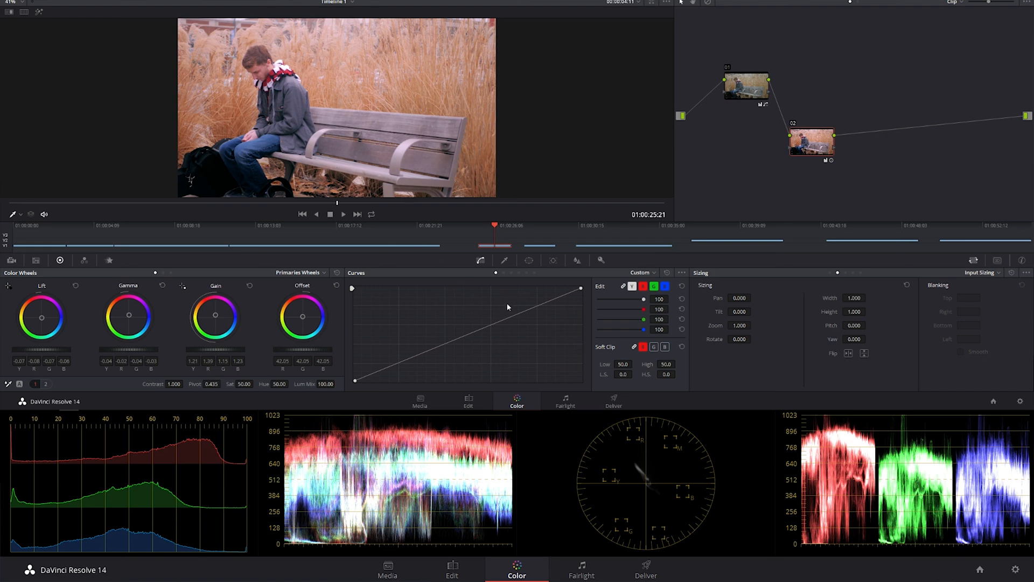
Step: On a new third node, desaturate the blues with a three-point dip in the Hue Vs Sat curve, keeping both outer points near neutral
{"action": "left_click", "coordinate": [503, 273]}
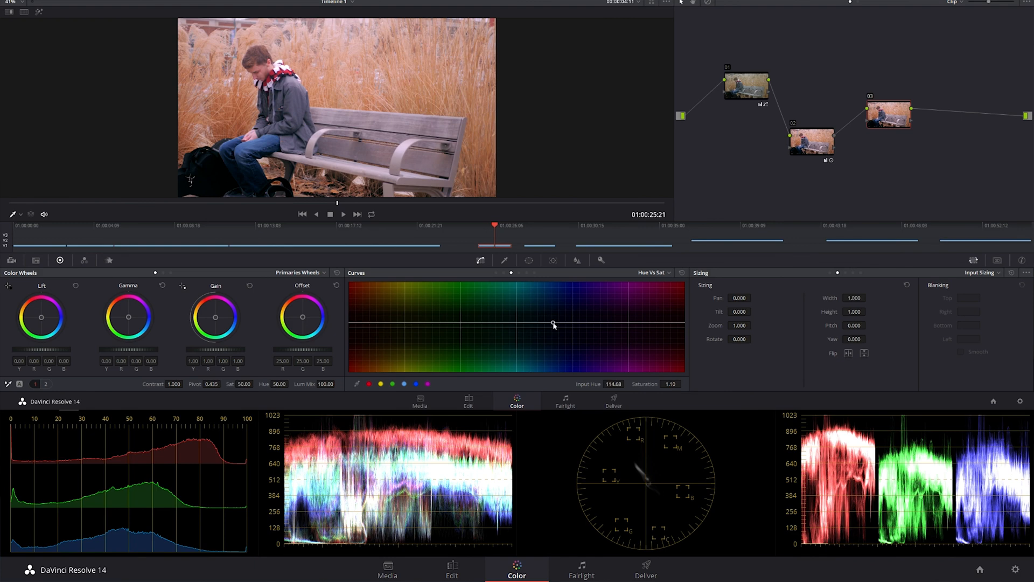
{"action": "left_click", "coordinate": [553, 322]}
{"action": "left_click", "coordinate": [612, 319]}
{"action": "left_click", "coordinate": [580, 320]}
{"action": "left_click_drag", "start_coordinate": [581, 325], "coordinate": [580, 370]}
{"action": "left_click_drag", "start_coordinate": [554, 323], "coordinate": [553, 329]}
{"action": "left_click_drag", "start_coordinate": [612, 319], "coordinate": [612, 330]}
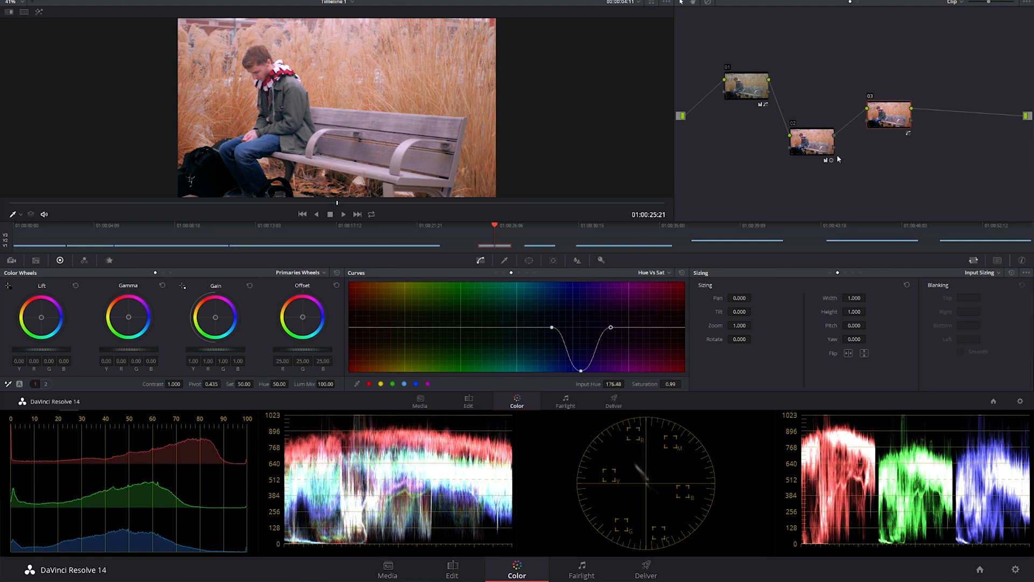
Step: Widen the Hue Vs Sat dip toward cyan, placing its near-neutral edge at hue 87.88 and its lowest point at hue 132.40, saturation 0.03
{"action": "left_click", "coordinate": [553, 327]}
{"action": "left_click_drag", "start_coordinate": [553, 328], "coordinate": [528, 326]}
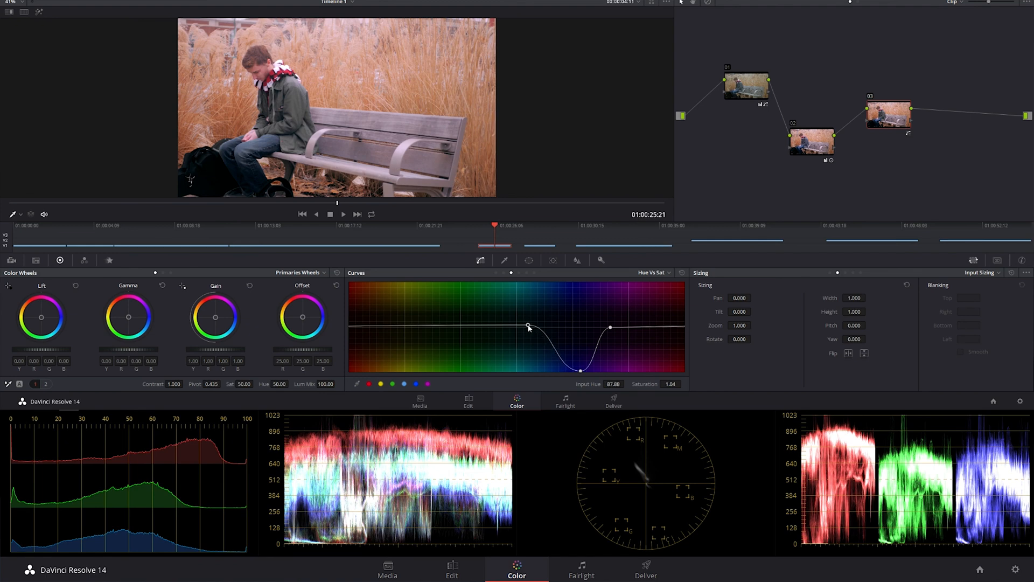
{"action": "left_click_drag", "start_coordinate": [580, 370], "coordinate": [570, 373]}
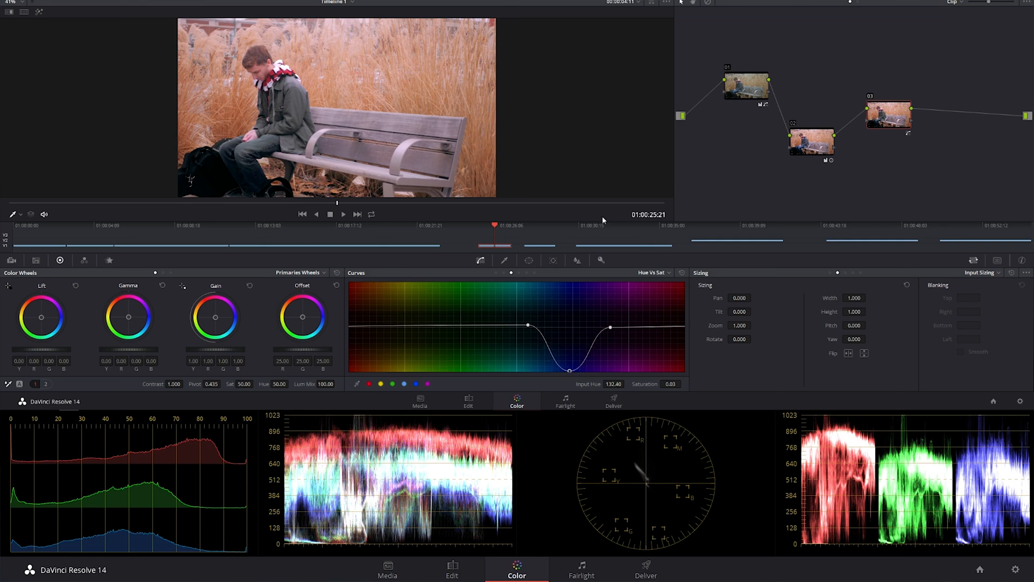
Step: Toggle the third node off and on to compare the blue desaturation, and step back three frames in the bench clip
{"action": "key", "text": "ctrl+d"}
{"action": "key", "text": "ctrl+d"}
{"action": "left_click", "coordinate": [869, 100]}
{"action": "left_click", "coordinate": [870, 100]}
{"action": "key", "text": "Left"}
{"action": "key", "text": "Left"}
{"action": "key", "text": "Left"}
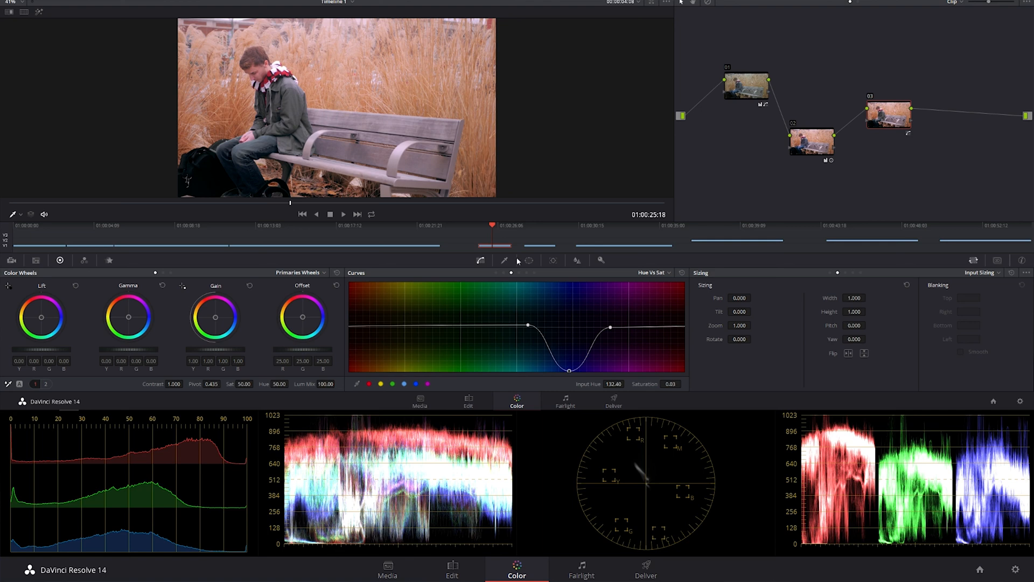
Step: Roll off the third node's highlights with an upper Custom curve point and a lowered white end, and compare with the statue reference shot
{"action": "left_click", "coordinate": [496, 272]}
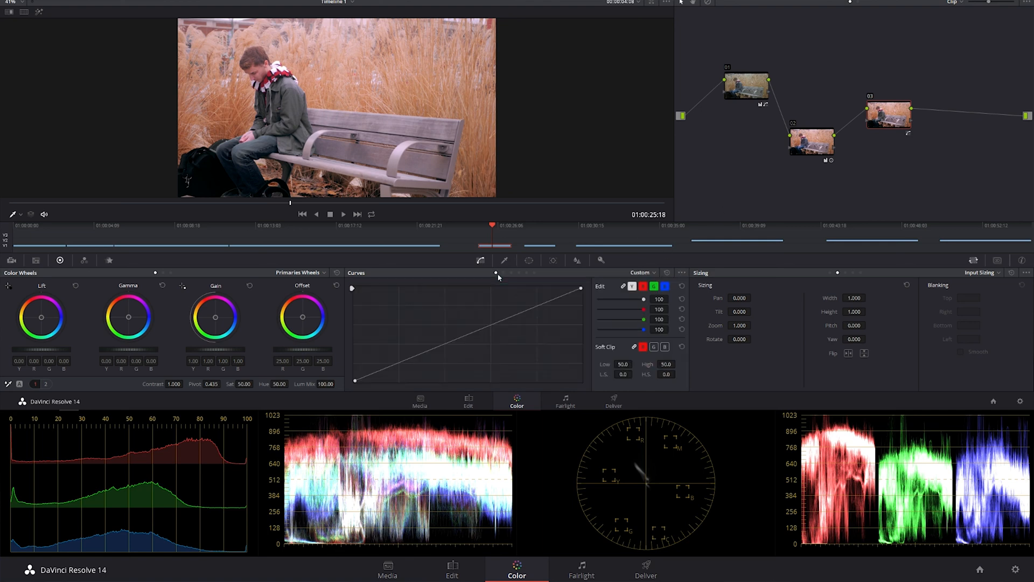
{"action": "left_click", "coordinate": [560, 295]}
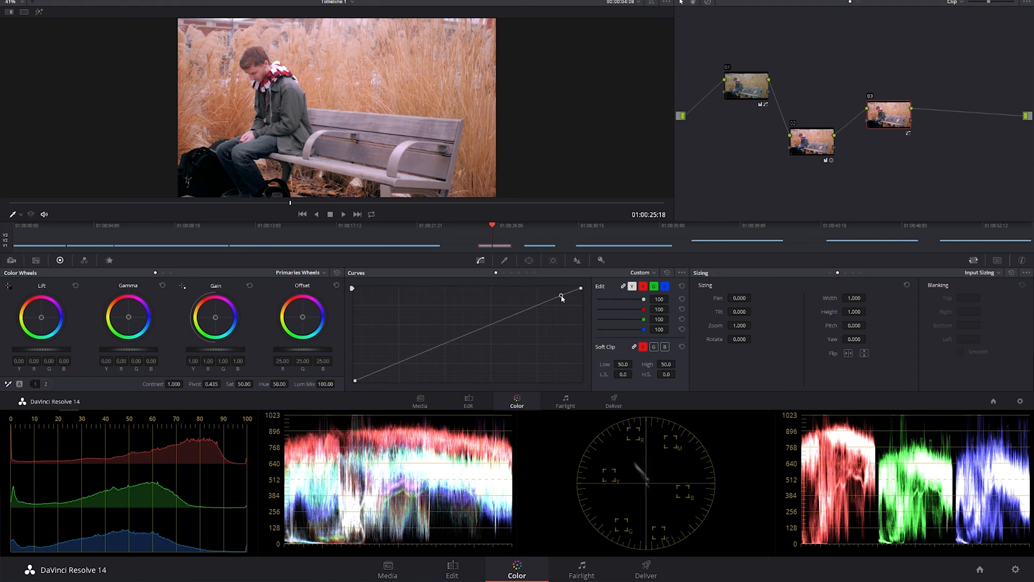
{"action": "mouse_move", "coordinate": [579, 289]}
{"action": "left_mouse_down"}
{"action": "mouse_move", "coordinate": [580, 300]}
{"action": "mouse_move", "coordinate": [558, 299]}
{"action": "mouse_move", "coordinate": [582, 299]}
{"action": "left_mouse_up"}
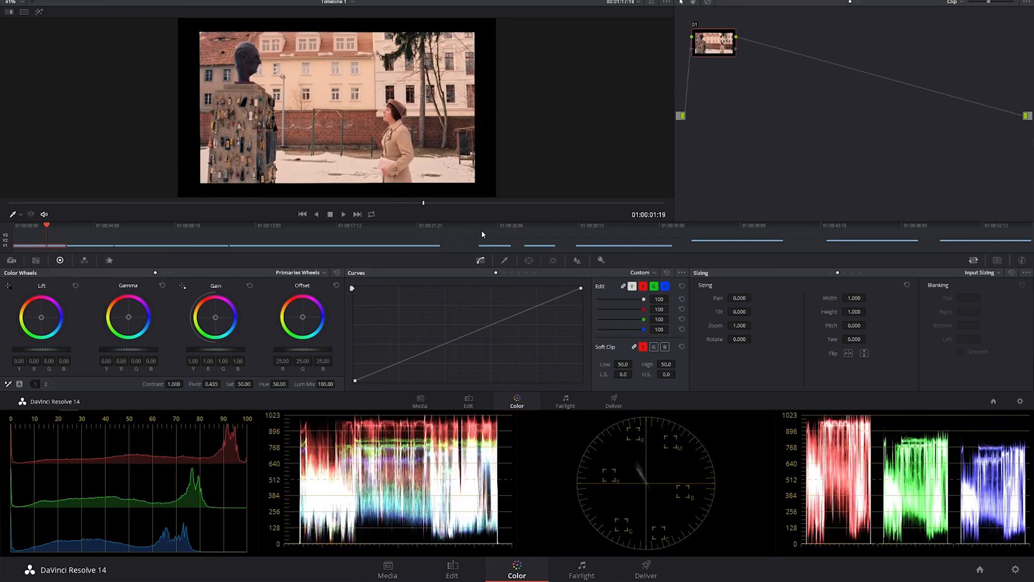
{"action": "left_click", "coordinate": [492, 237]}
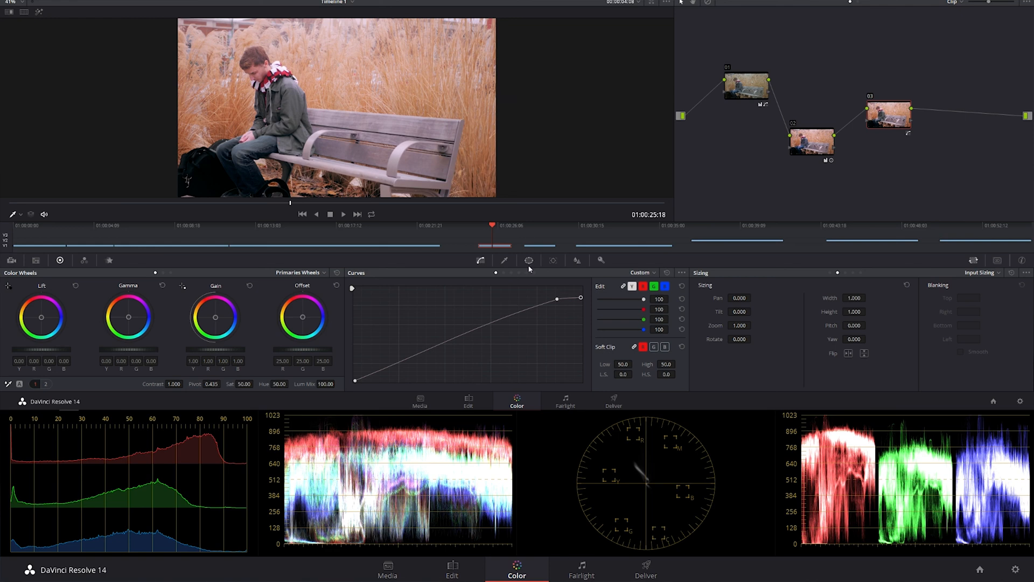
Step: Switch to the station hall clip, check the ballroom reference shot, and add a second Corrector node to the hall clip
{"action": "left_click", "coordinate": [538, 241]}
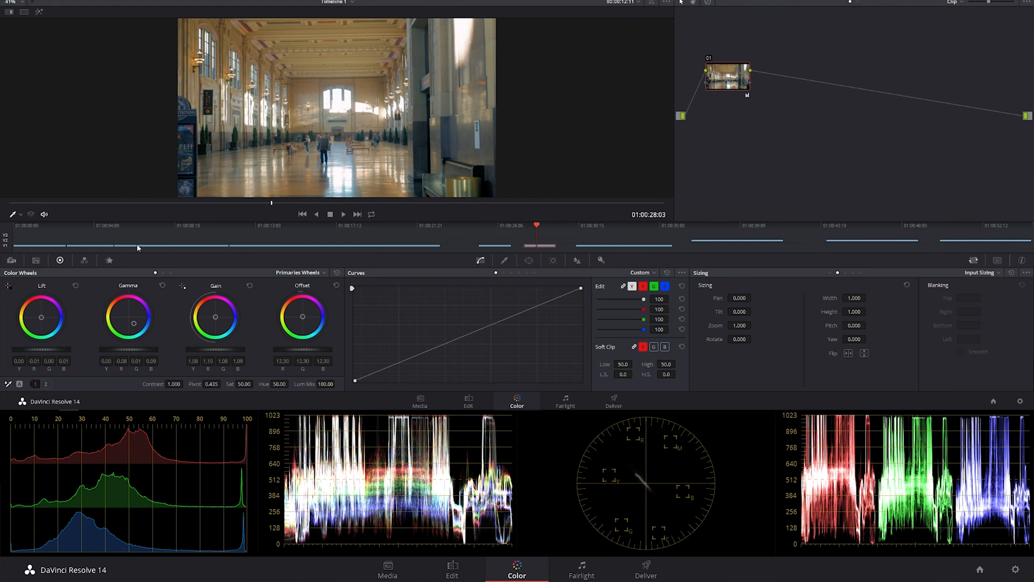
{"action": "left_click", "coordinate": [82, 232]}
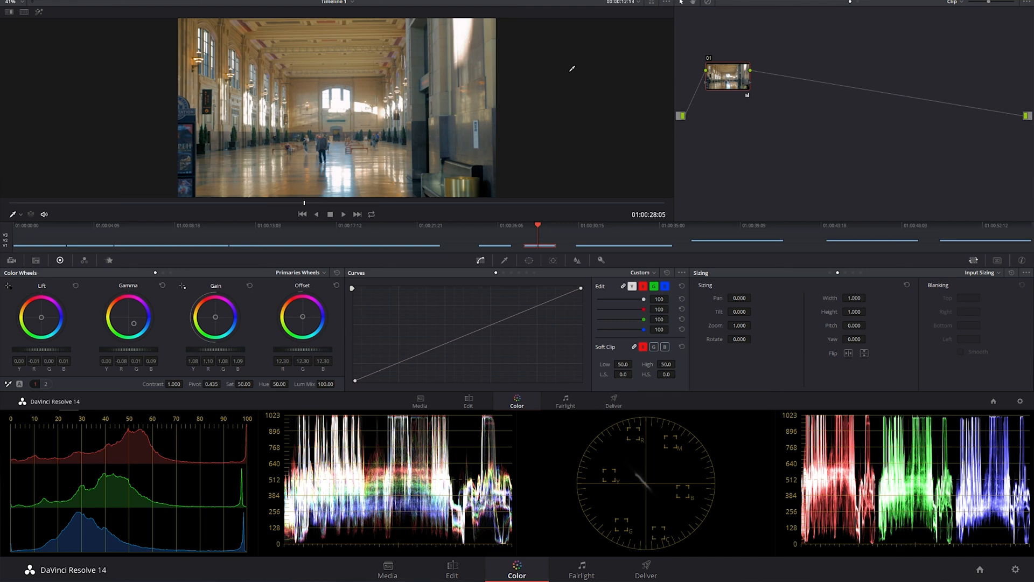
{"action": "right_click", "coordinate": [787, 143]}
{"action": "mouse_move", "coordinate": [862, 156]}
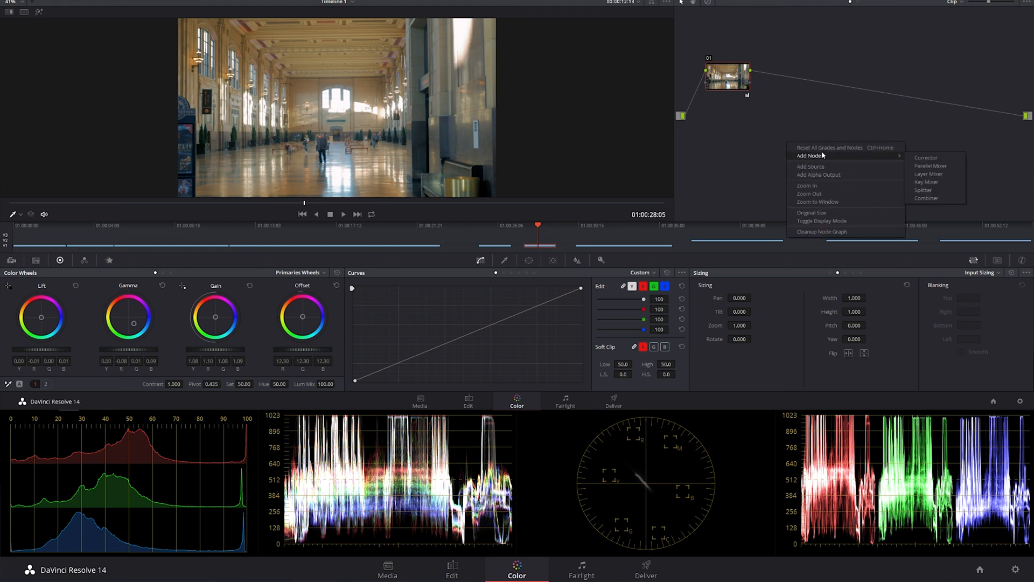
{"action": "left_click", "coordinate": [932, 159]}
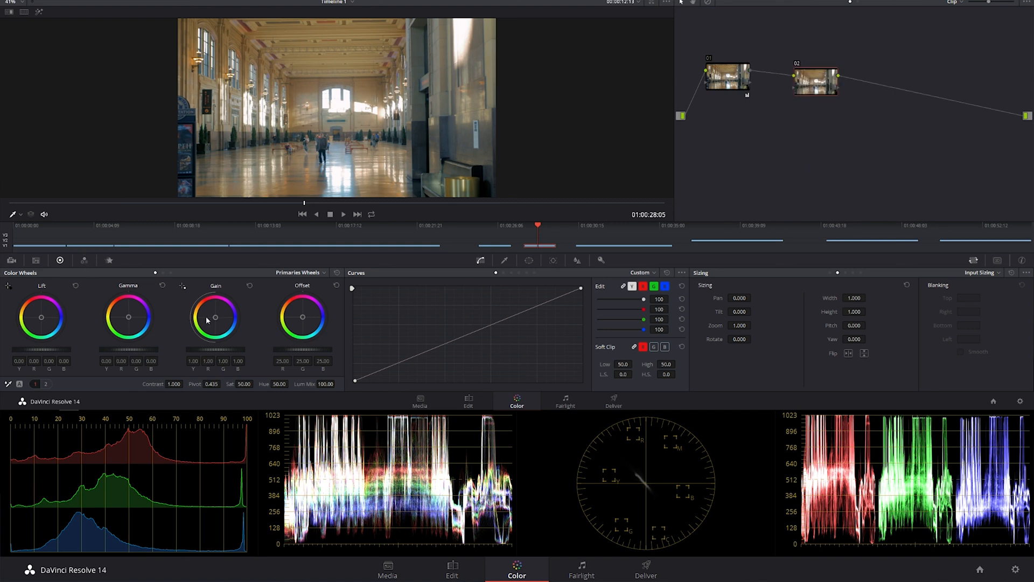
Step: Try warming the hall clip with an orange offset on the second node, compare it with the ballroom reference shot, and reset the node
{"action": "left_click_drag", "start_coordinate": [303, 316], "coordinate": [307, 258]}
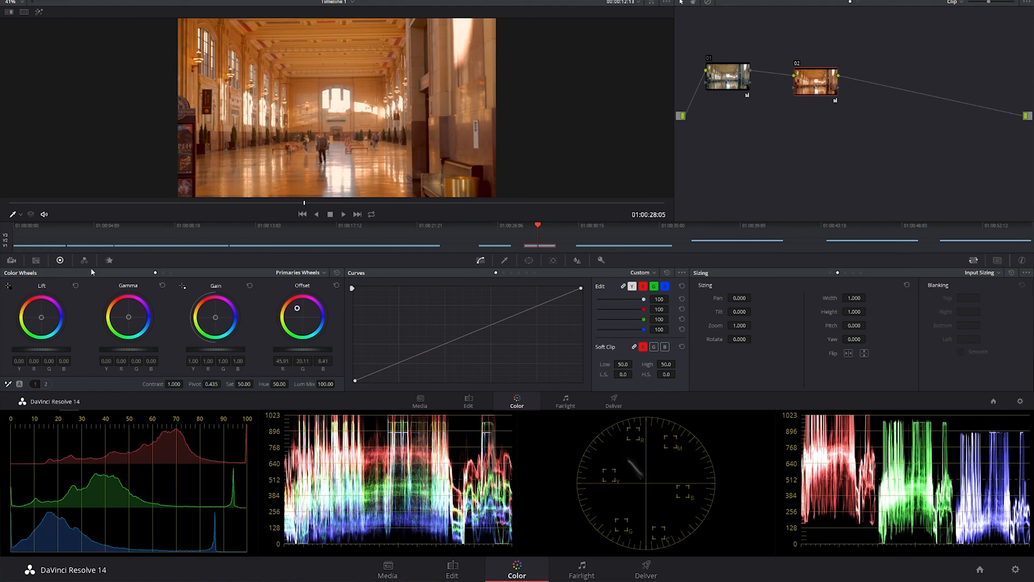
{"action": "left_click", "coordinate": [79, 229]}
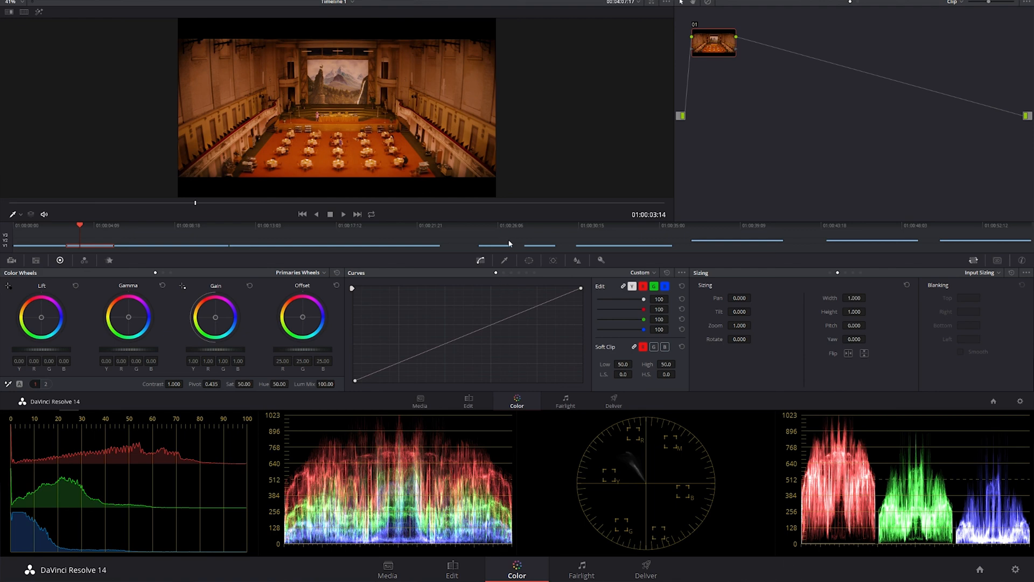
{"action": "left_click", "coordinate": [538, 228]}
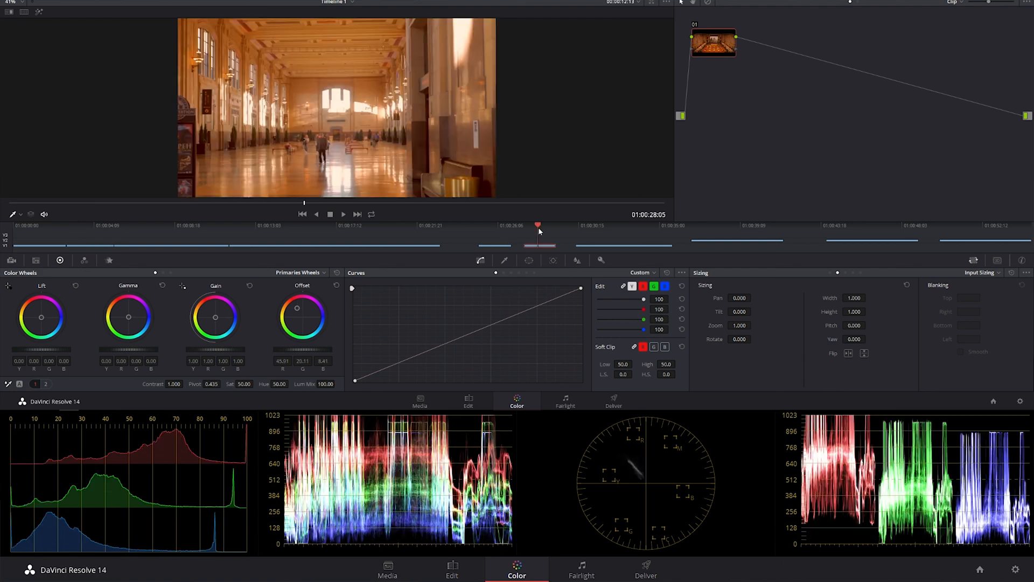
{"action": "left_click", "coordinate": [820, 82]}
{"action": "key", "text": "shift+Home"}
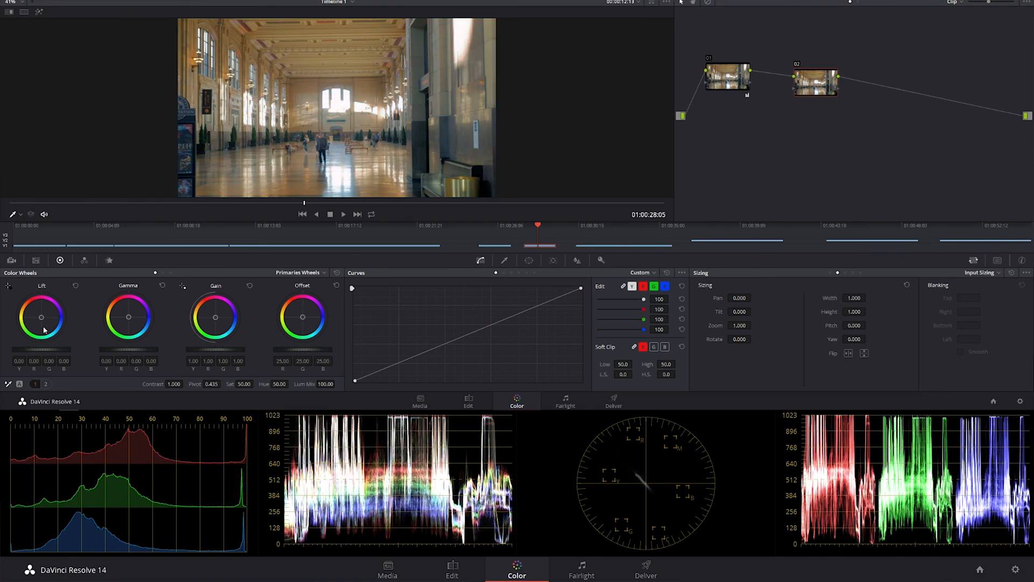
Step: Push the hall clip's lift, gamma and gain toward orange, with red at 0.02 in lift, 0.03 in gamma and 1.25 in gain
{"action": "left_click_drag", "start_coordinate": [41, 321], "coordinate": [40, 316]}
{"action": "left_click_drag", "start_coordinate": [128, 318], "coordinate": [126, 315]}
{"action": "left_click_drag", "start_coordinate": [216, 320], "coordinate": [213, 313]}
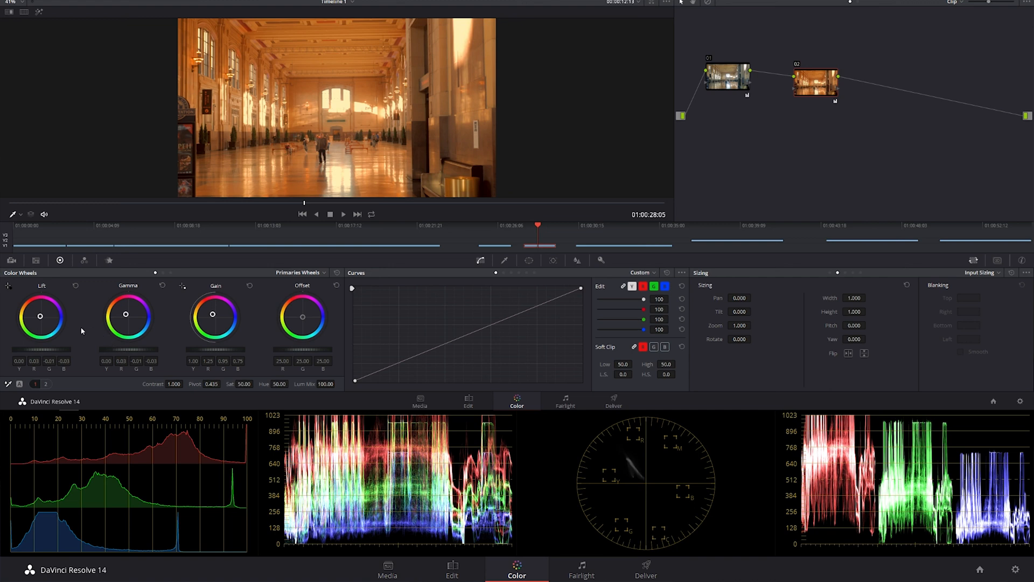
{"action": "left_click_drag", "start_coordinate": [126, 314], "coordinate": [127, 314]}
{"action": "left_click_drag", "start_coordinate": [42, 316], "coordinate": [45, 317]}
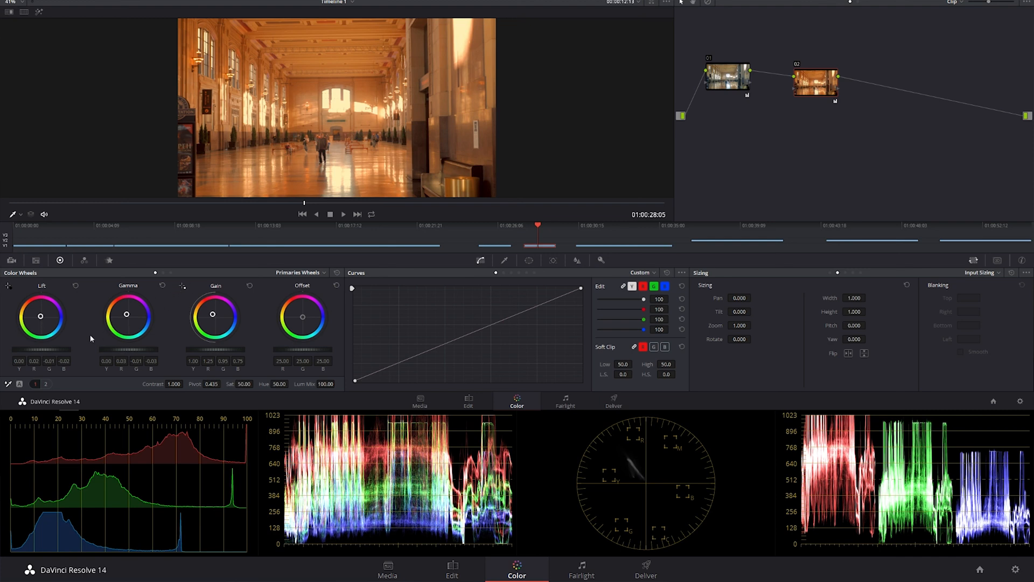
Step: Set the hall clip's master lift to 0.01 and its gain to 0.84 master, 0.96 red, 0.82 green and 0.76 blue
{"action": "left_click_drag", "start_coordinate": [58, 348], "coordinate": [73, 348]}
{"action": "left_click_drag", "start_coordinate": [201, 348], "coordinate": [179, 348]}
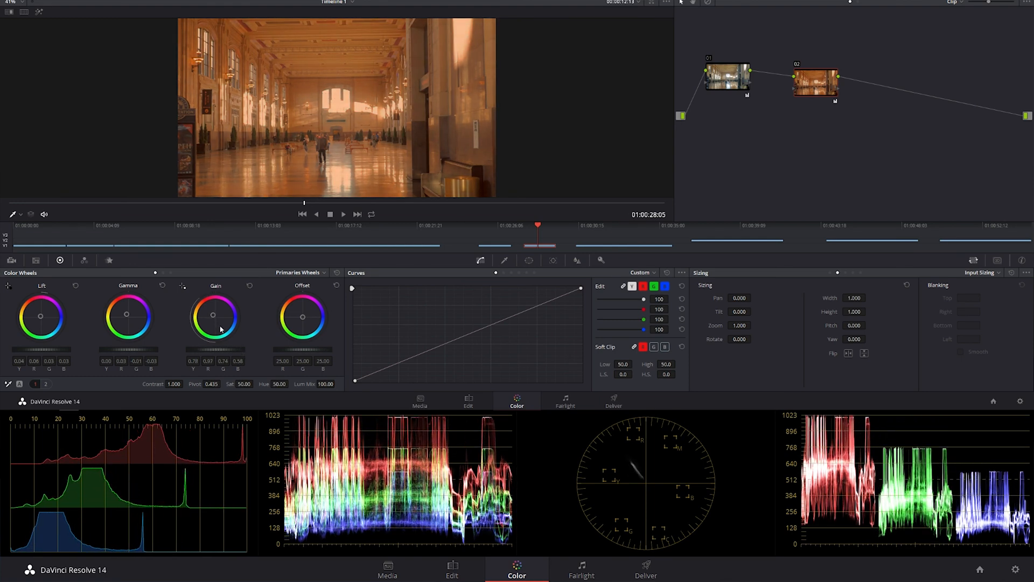
{"action": "left_click_drag", "start_coordinate": [215, 317], "coordinate": [221, 316]}
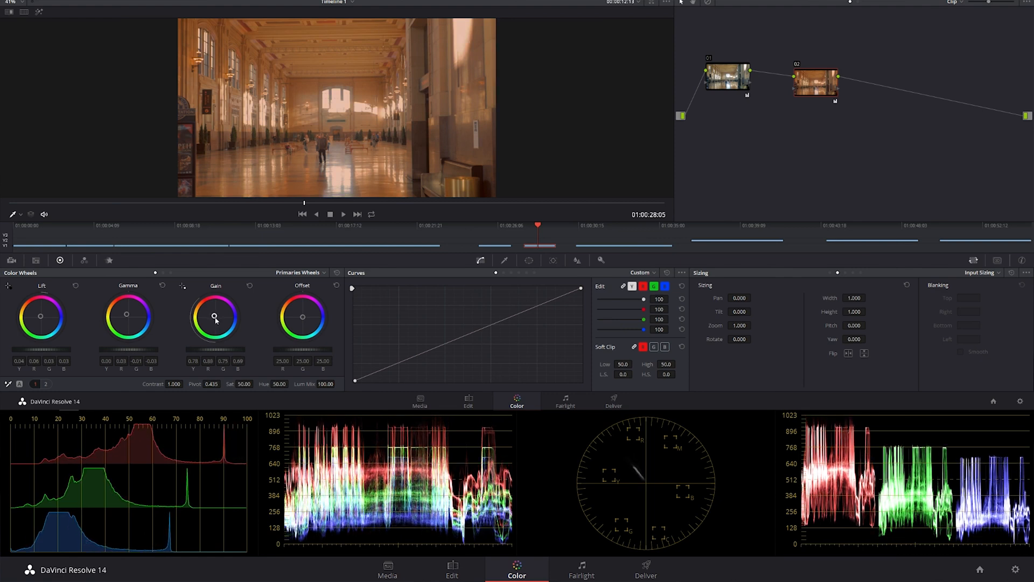
{"action": "left_click_drag", "start_coordinate": [227, 355], "coordinate": [240, 354]}
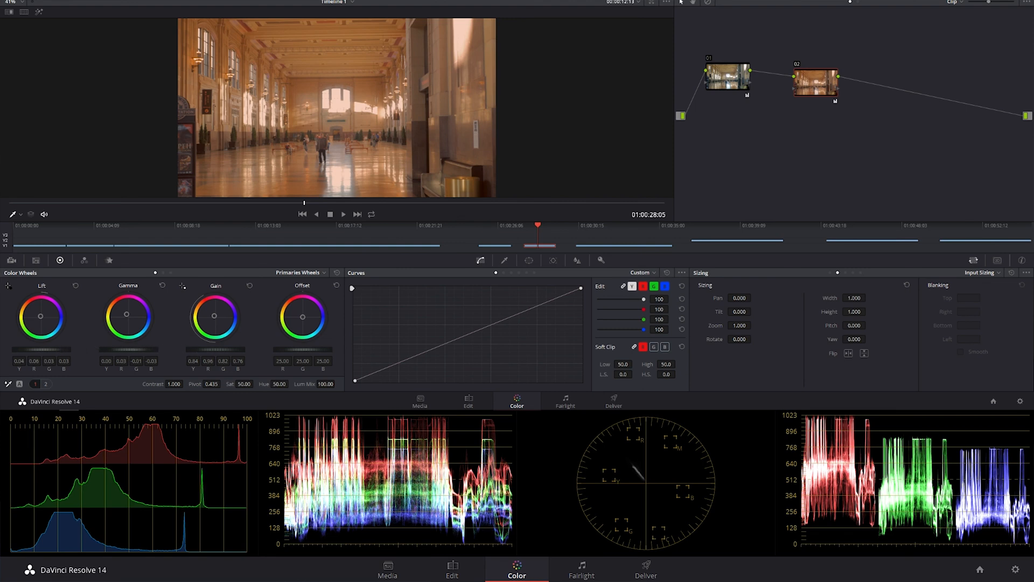
{"action": "left_click_drag", "start_coordinate": [41, 349], "coordinate": [30, 349]}
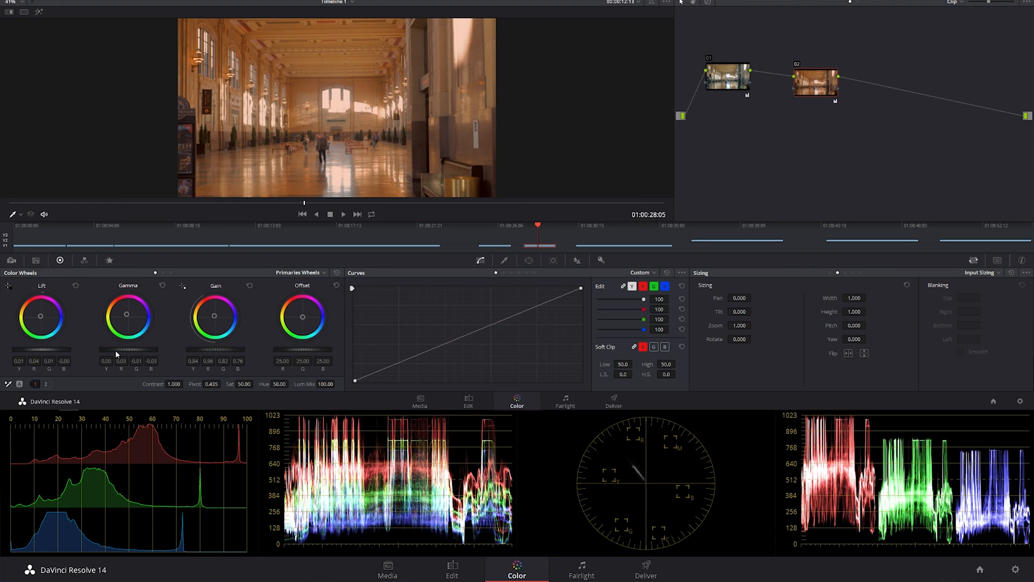
Step: Set the hall clip's gamma to 0.03 master, 0.07 red, 0.02 green and -0.01 blue, and compare it with the ballroom reference shot
{"action": "left_click_drag", "start_coordinate": [129, 349], "coordinate": [150, 354]}
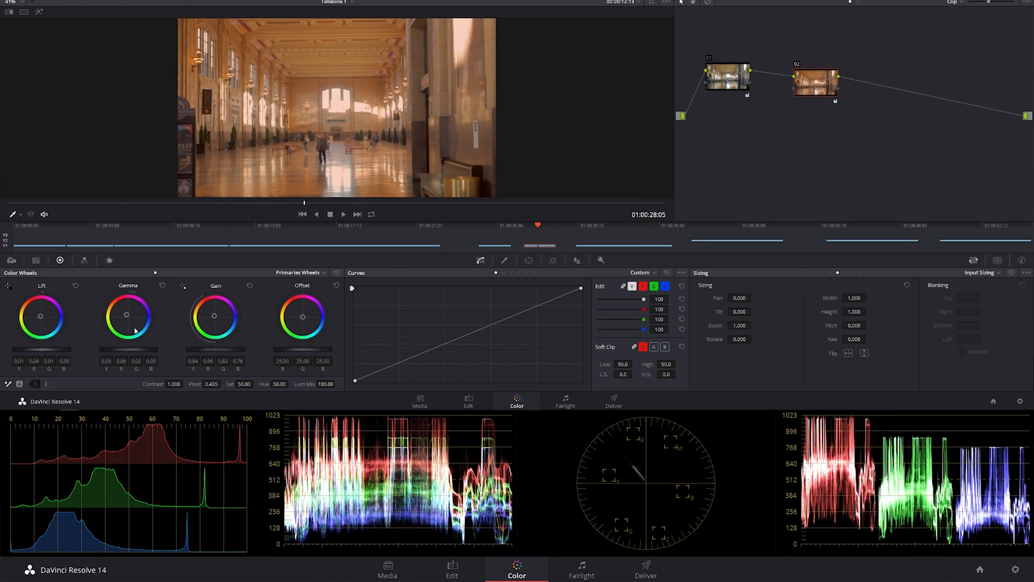
{"action": "left_click_drag", "start_coordinate": [127, 315], "coordinate": [125, 314]}
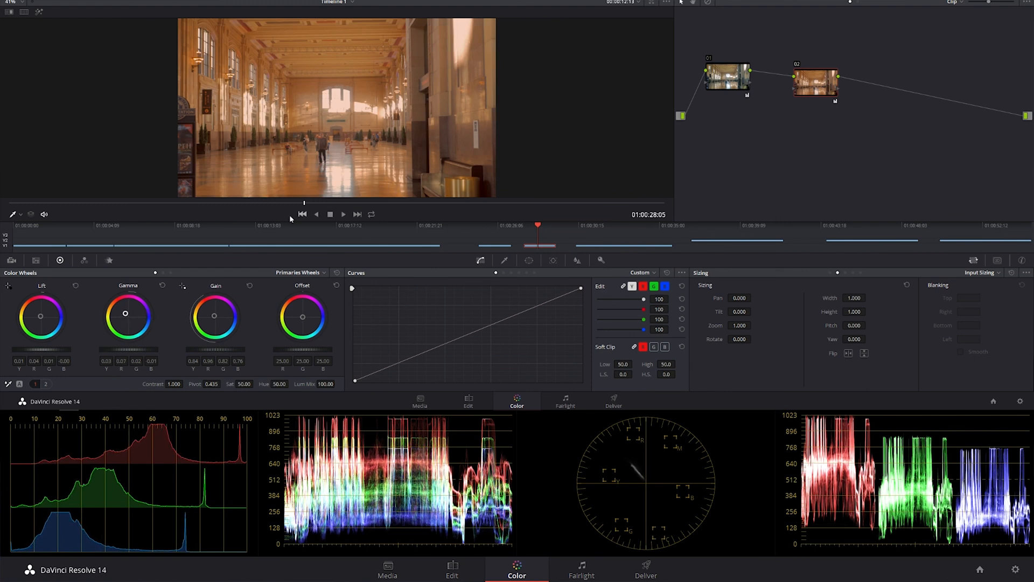
{"action": "left_click", "coordinate": [88, 234]}
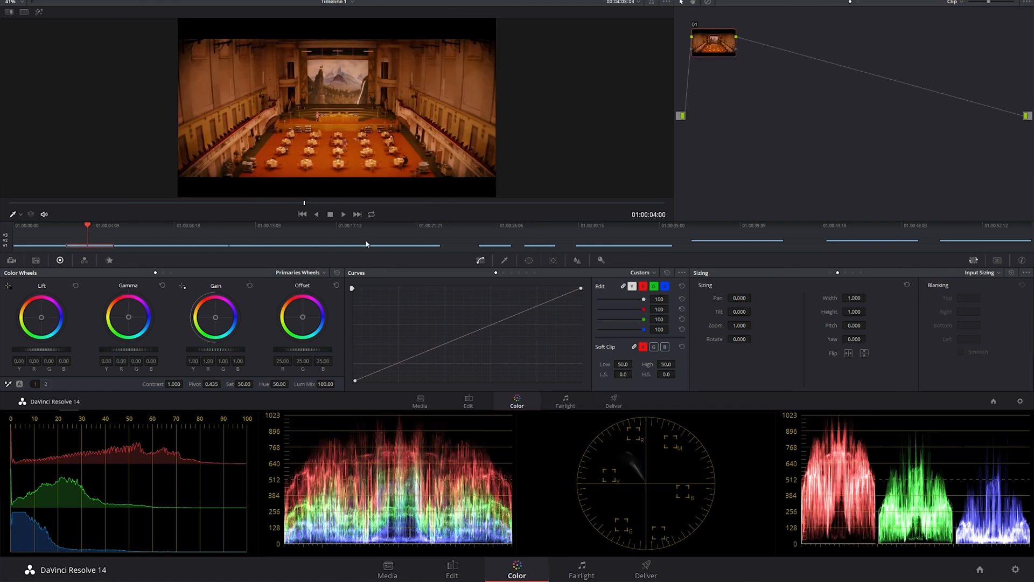
{"action": "left_click", "coordinate": [537, 232]}
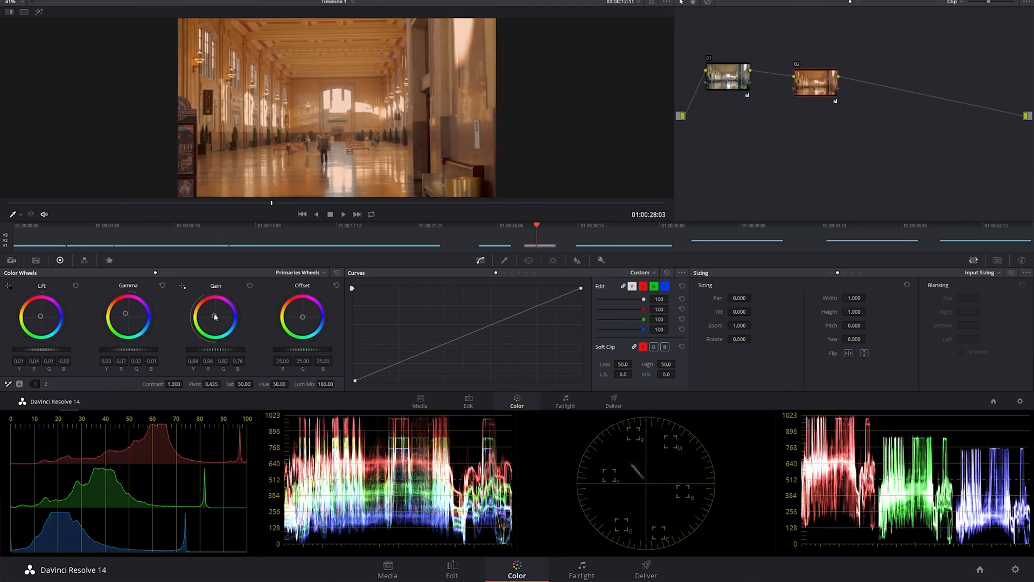
Step: Set the hall clip's gain to 1.08 red, 0.79 green and 0.65 blue, and compare it with the ballroom reference shot
{"action": "left_click_drag", "start_coordinate": [214, 317], "coordinate": [214, 314]}
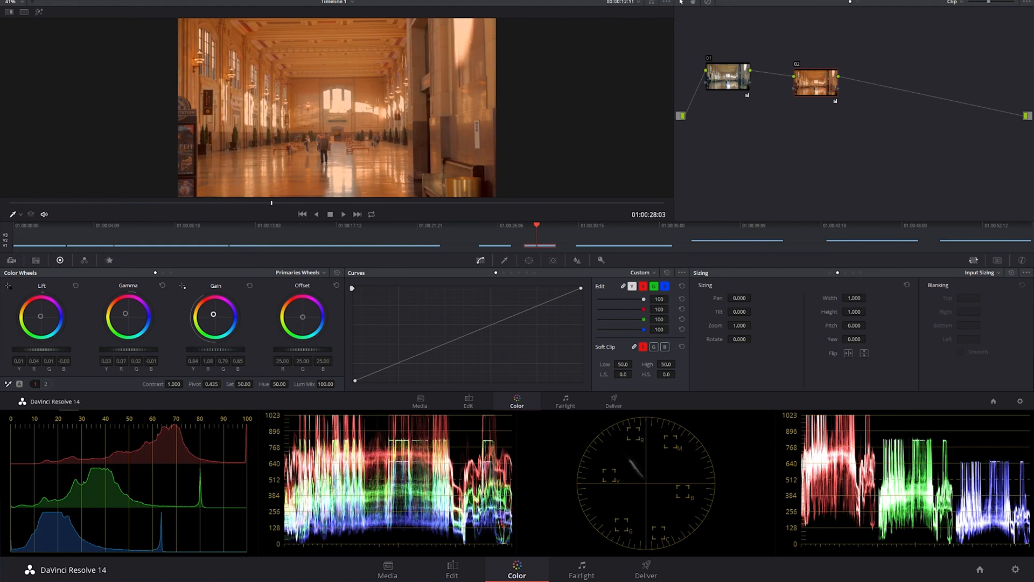
{"action": "left_click", "coordinate": [90, 233]}
{"action": "left_click_drag", "start_coordinate": [92, 229], "coordinate": [94, 233]}
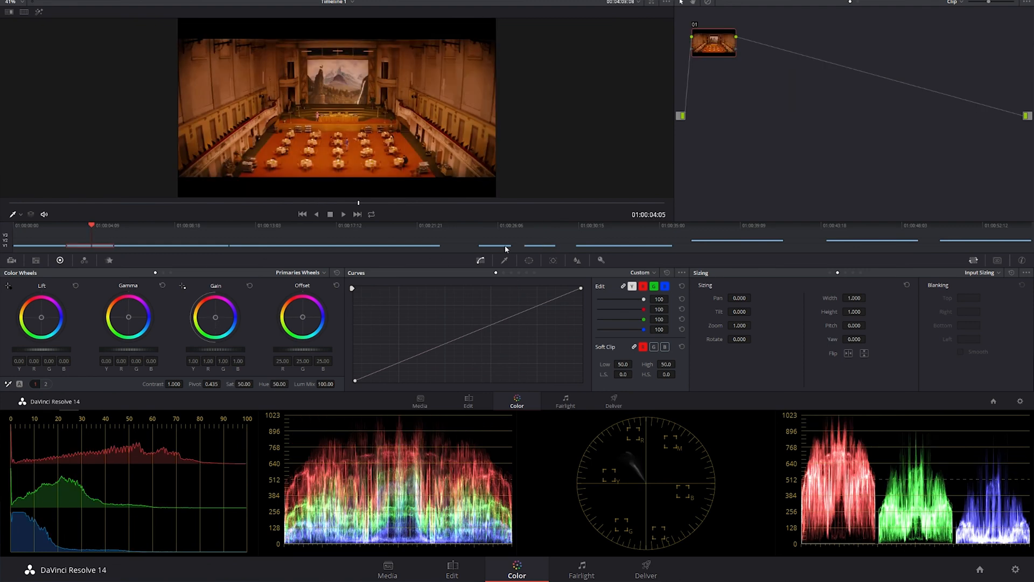
{"action": "left_click", "coordinate": [539, 228]}
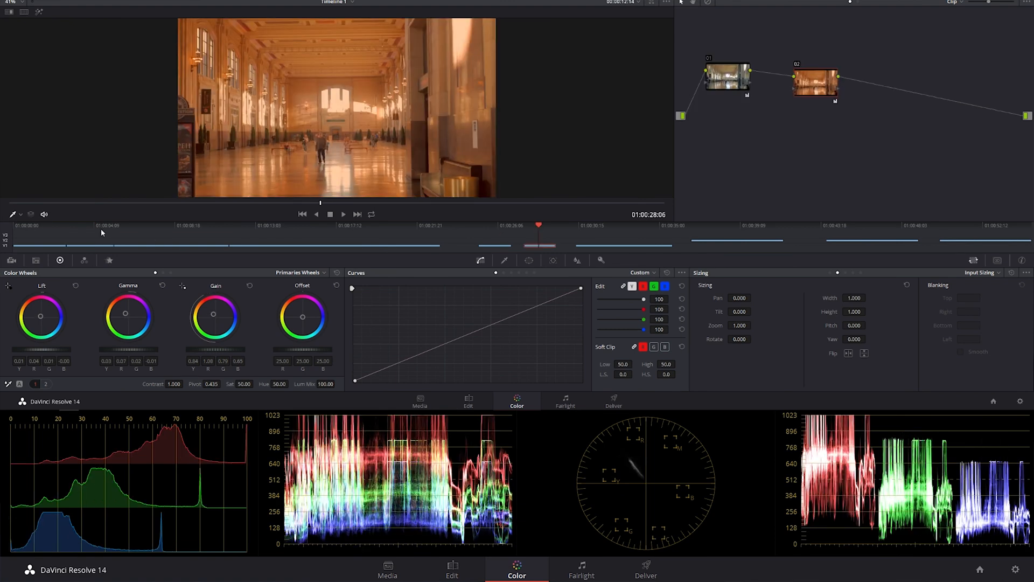
{"action": "left_click", "coordinate": [95, 231]}
{"action": "left_click", "coordinate": [537, 227]}
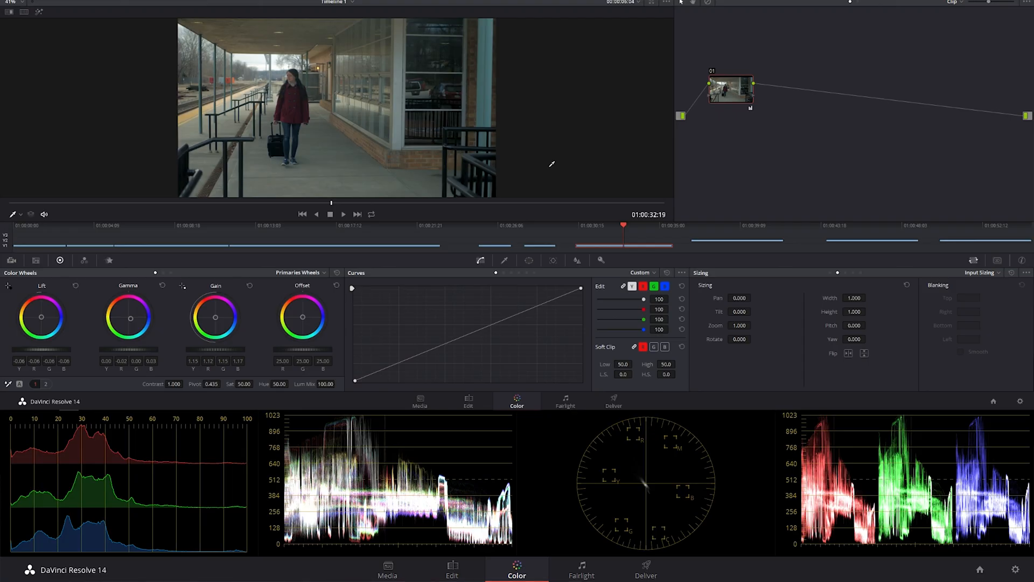
Step: Review the snowy window reference shot and add a second serial node to the station platform clip
{"action": "left_click", "coordinate": [210, 245]}
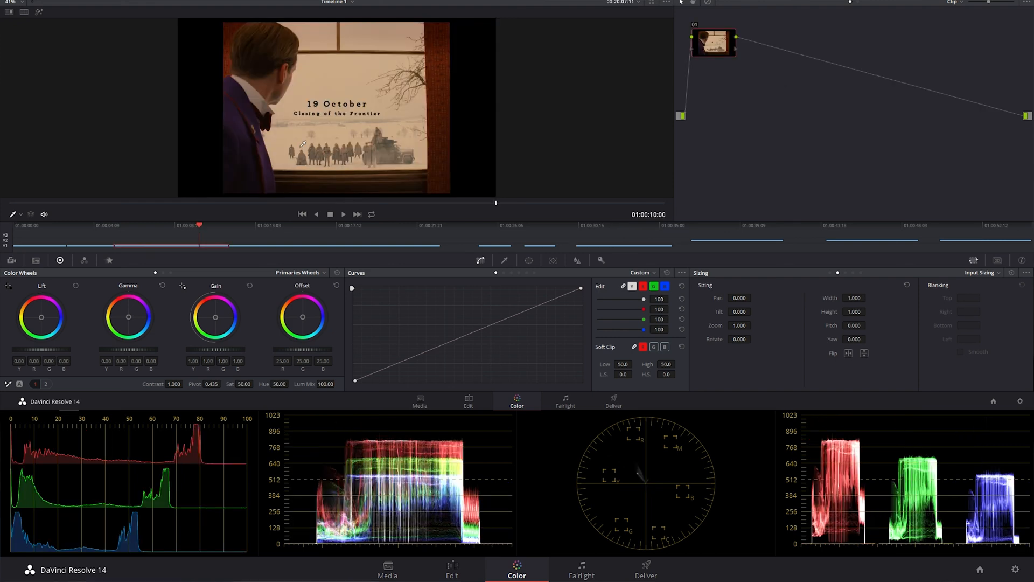
{"action": "left_click", "coordinate": [308, 235]}
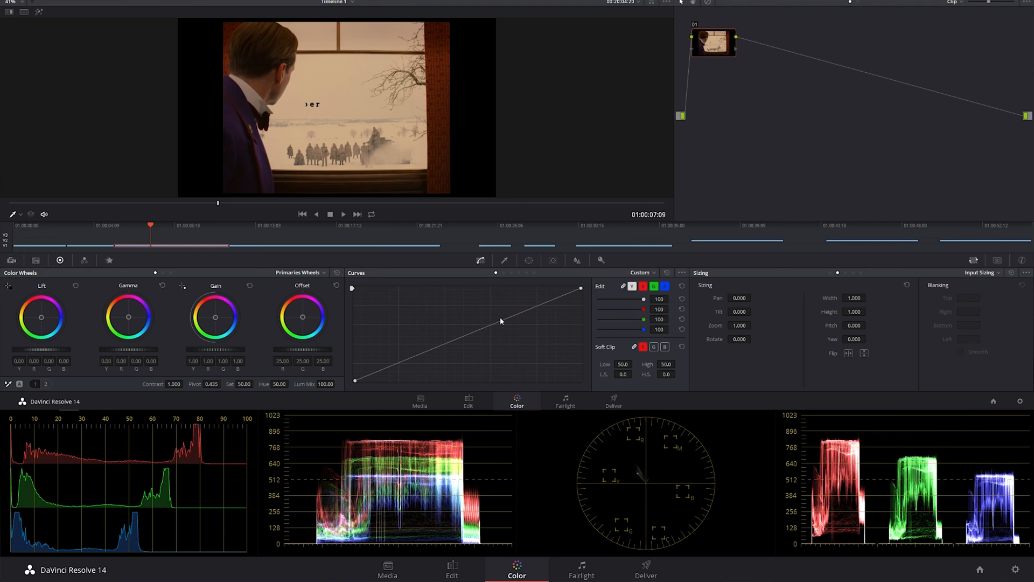
{"action": "left_click", "coordinate": [600, 235]}
{"action": "right_click", "coordinate": [804, 117]}
{"action": "mouse_move", "coordinate": [894, 128]}
{"action": "left_click", "coordinate": [942, 133]}
Step: Try warming the platform clip with gain at 1.18 red, 0.96 green and 0.96 blue, and gamma at 0.03 red and -0.01 green and blue
{"action": "left_click_drag", "start_coordinate": [216, 321], "coordinate": [214, 314]}
{"action": "left_click_drag", "start_coordinate": [125, 309], "coordinate": [124, 306]}
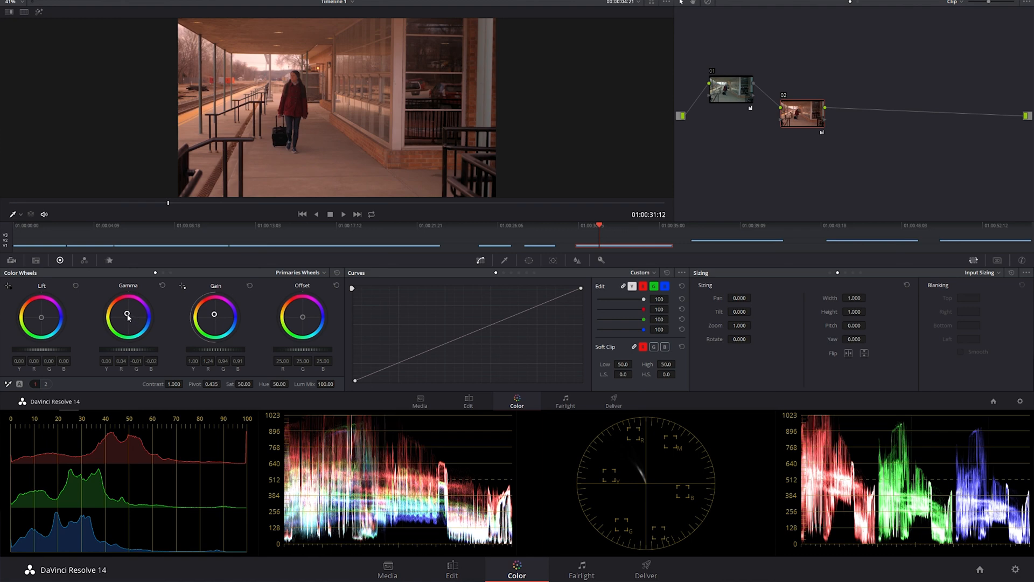
{"action": "left_click_drag", "start_coordinate": [127, 313], "coordinate": [127, 314]}
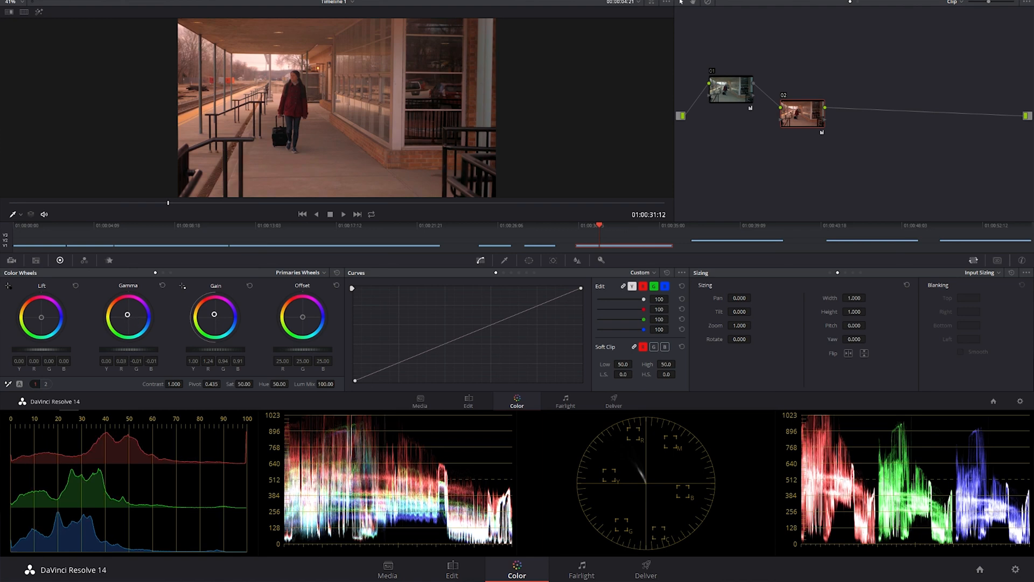
{"action": "left_click_drag", "start_coordinate": [214, 315], "coordinate": [215, 318]}
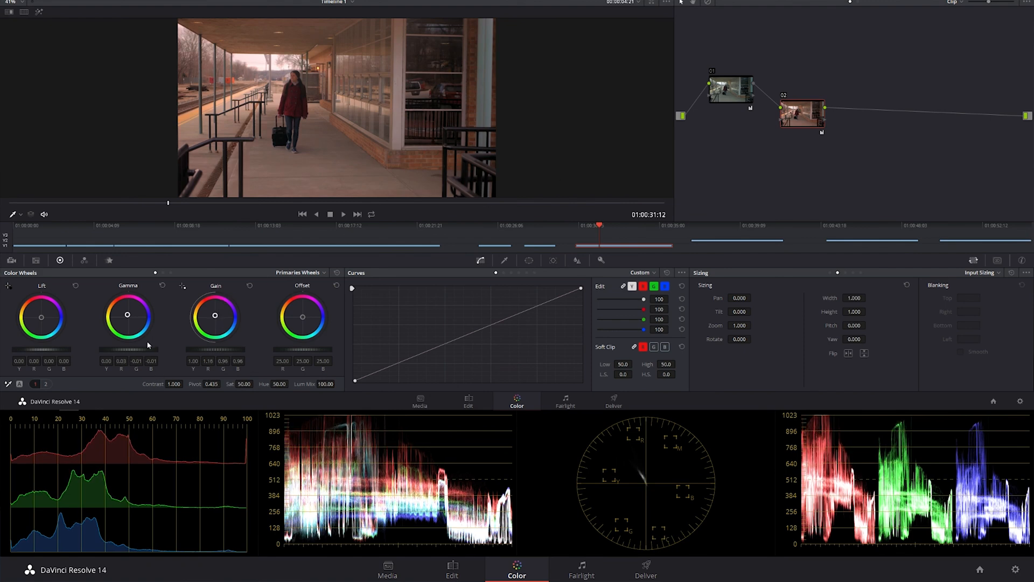
Step: Try the platform clip with master gamma at 0.06 and gain at 0.93, and toggle the second node to compare before and after
{"action": "left_click_drag", "start_coordinate": [125, 353], "coordinate": [140, 353]}
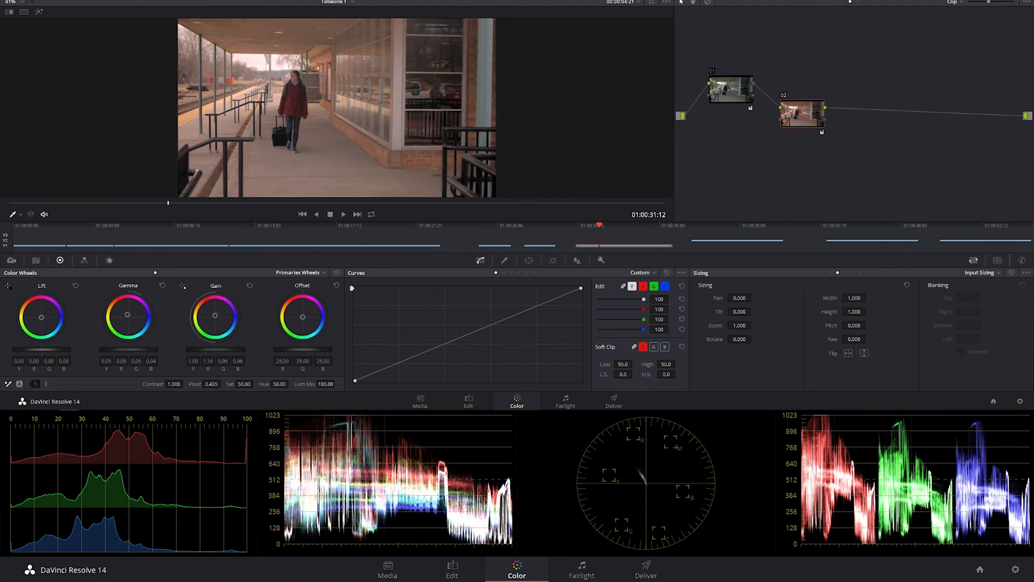
{"action": "left_click_drag", "start_coordinate": [209, 351], "coordinate": [195, 351]}
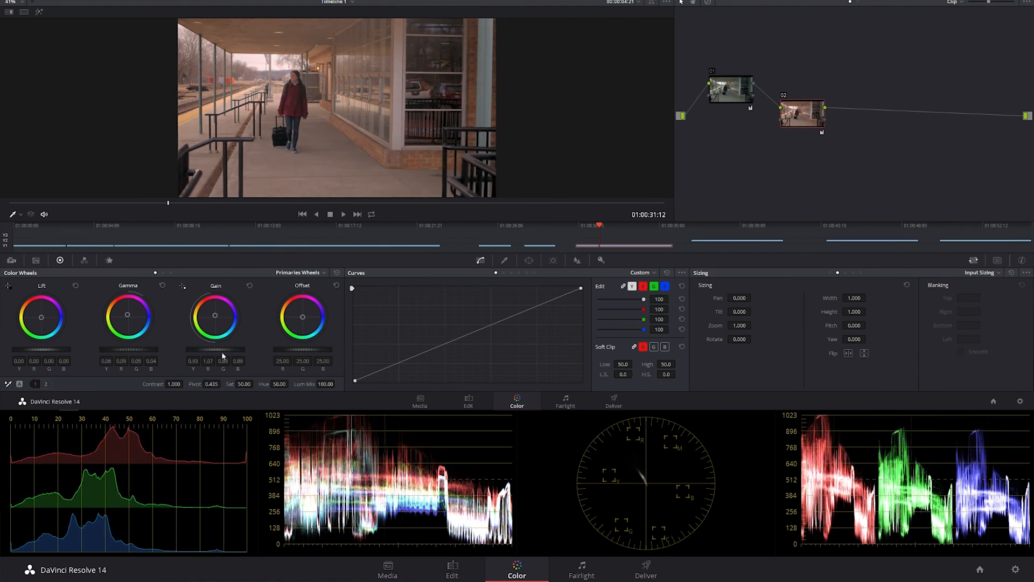
{"action": "left_click", "coordinate": [783, 97]}
{"action": "left_click", "coordinate": [783, 97]}
{"action": "left_click", "coordinate": [784, 97]}
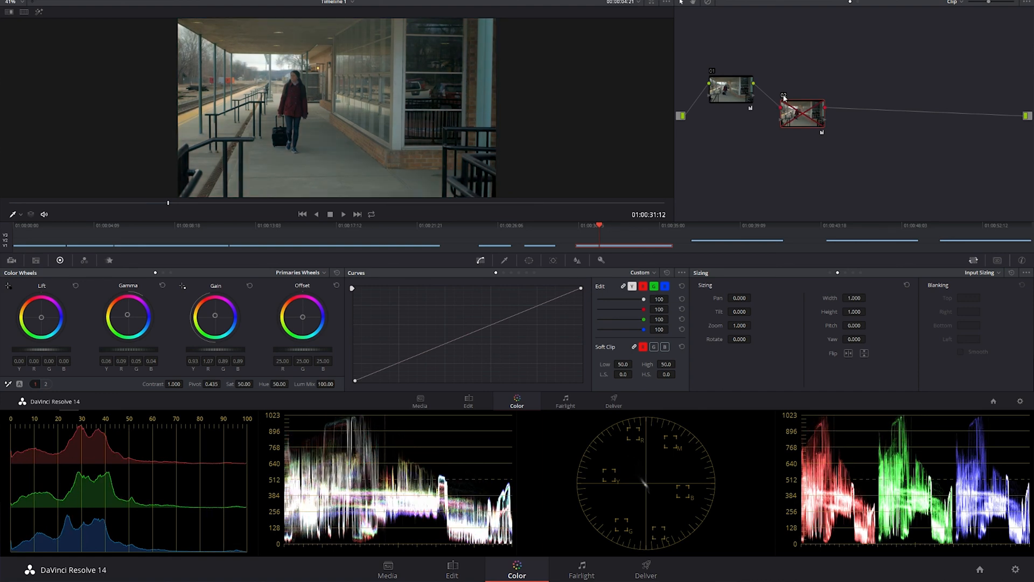
{"action": "left_click", "coordinate": [783, 97]}
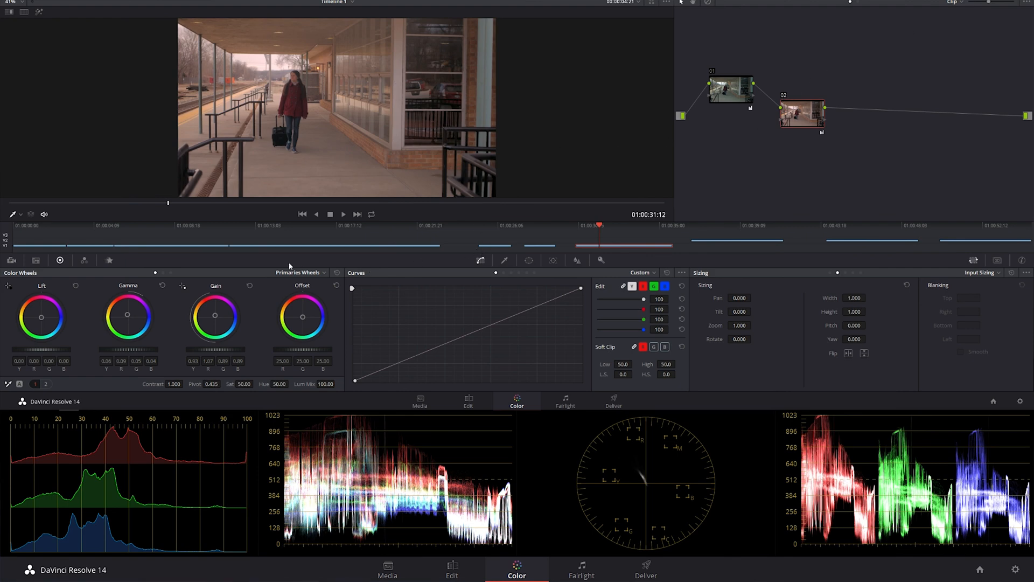
Step: Try darkening the platform clip with master lift at -0.03, gamma at 0.02 and gain at 0.88, comparing it with the snowy window reference shot
{"action": "left_click", "coordinate": [156, 232]}
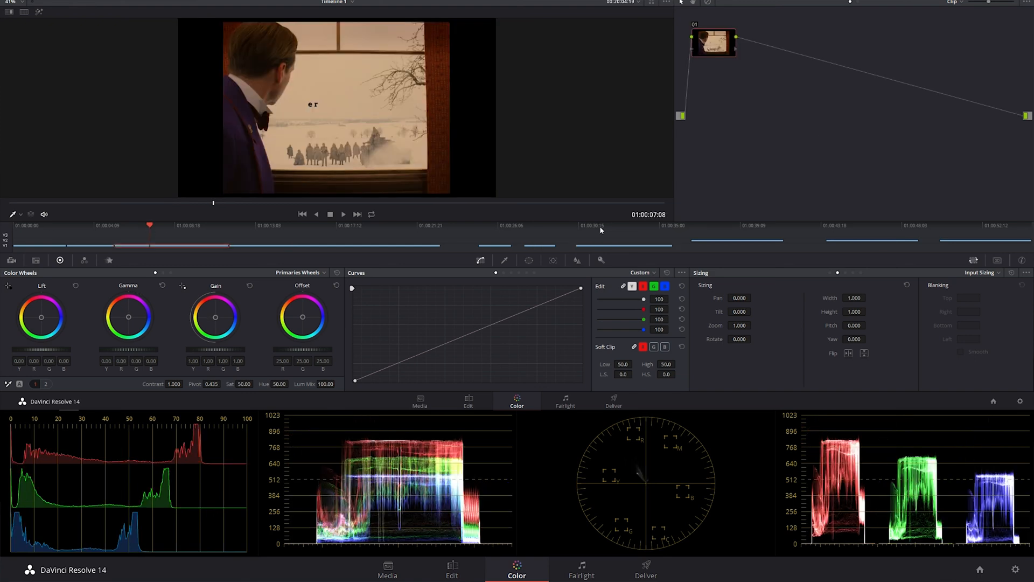
{"action": "left_click", "coordinate": [602, 232]}
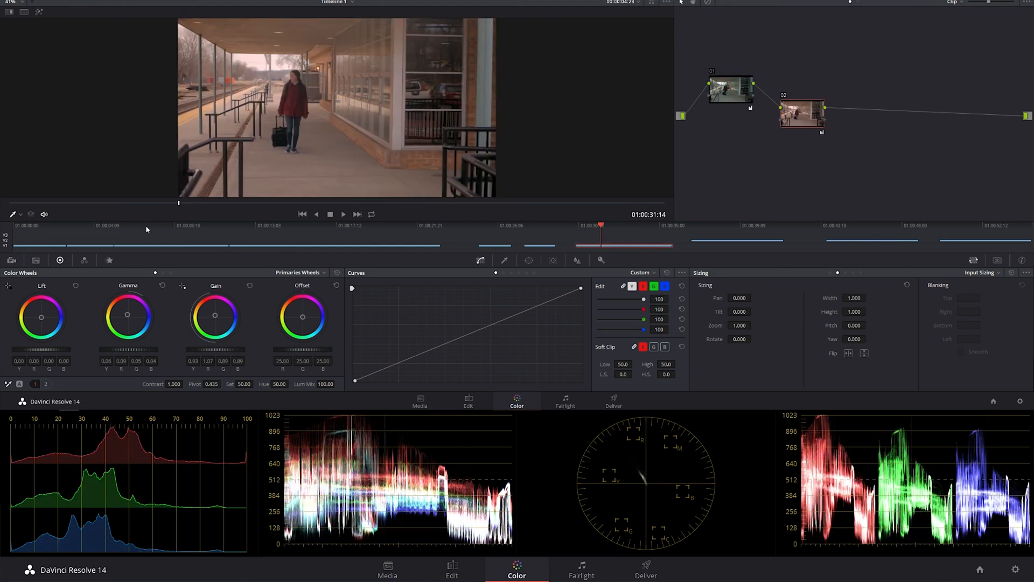
{"action": "left_click", "coordinate": [146, 230]}
{"action": "left_click", "coordinate": [609, 244]}
{"action": "left_click_drag", "start_coordinate": [60, 347], "coordinate": [52, 347]}
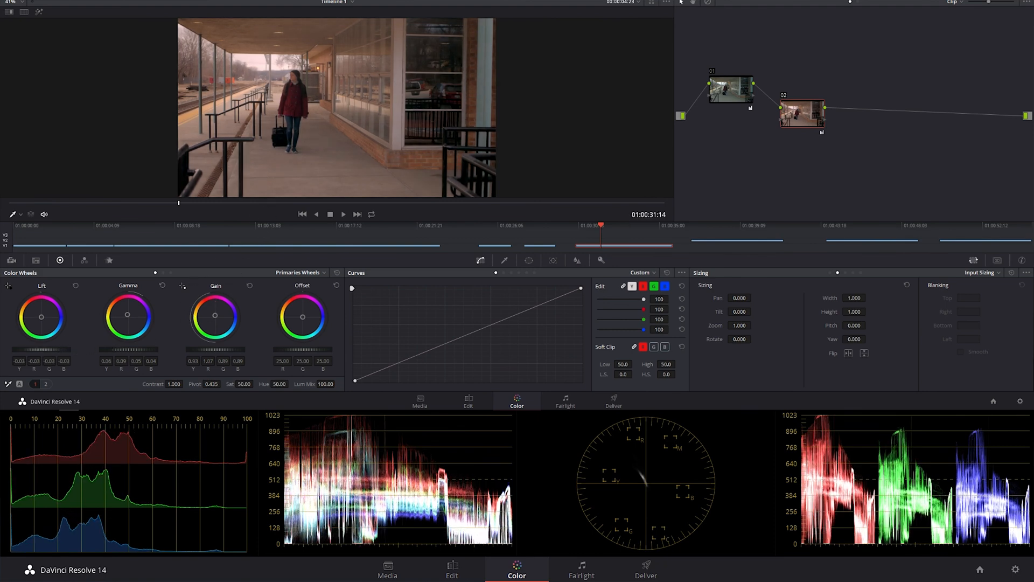
{"action": "left_click_drag", "start_coordinate": [122, 351], "coordinate": [112, 351]}
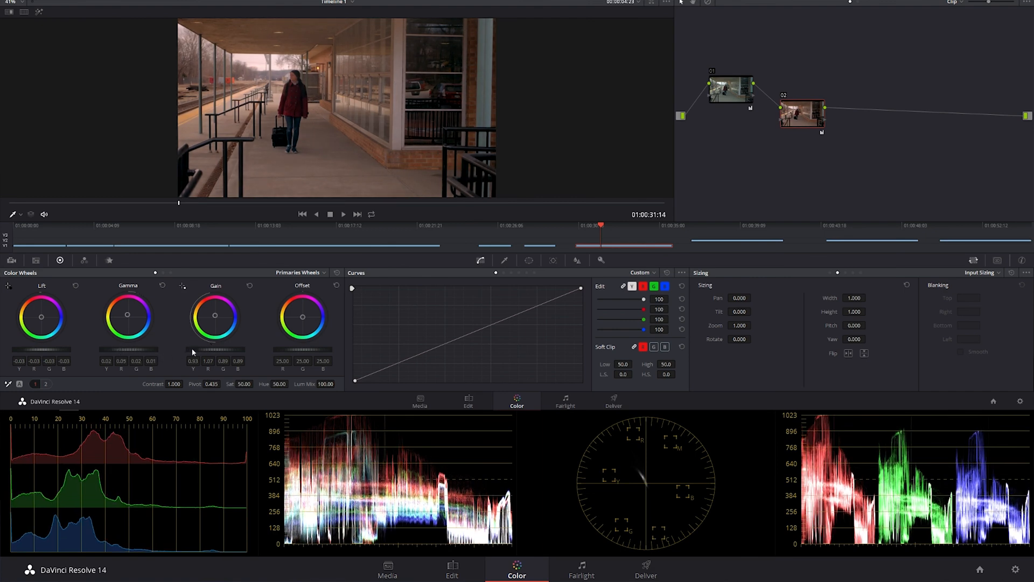
{"action": "left_click_drag", "start_coordinate": [213, 349], "coordinate": [207, 349]}
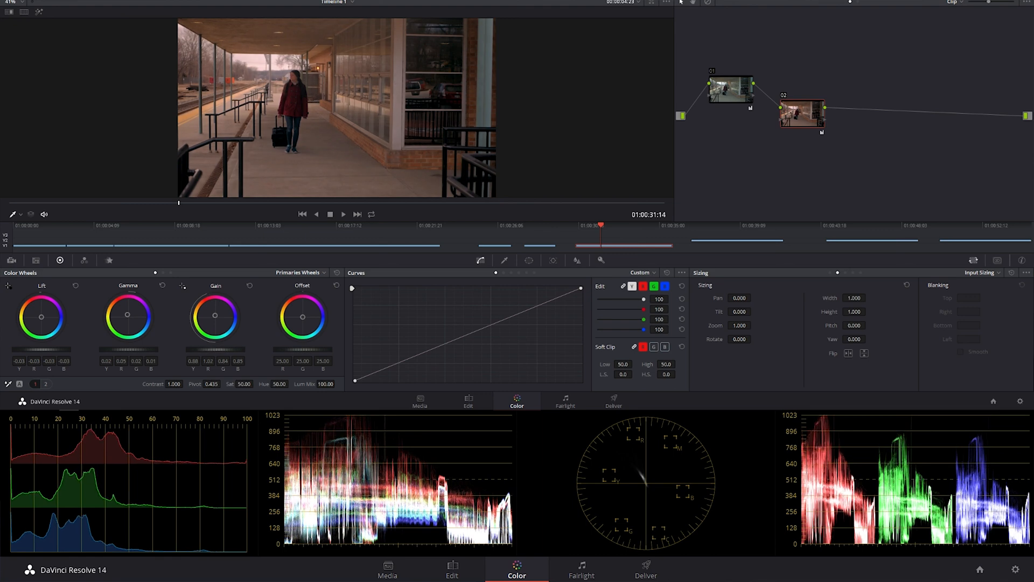
{"action": "left_click", "coordinate": [133, 236]}
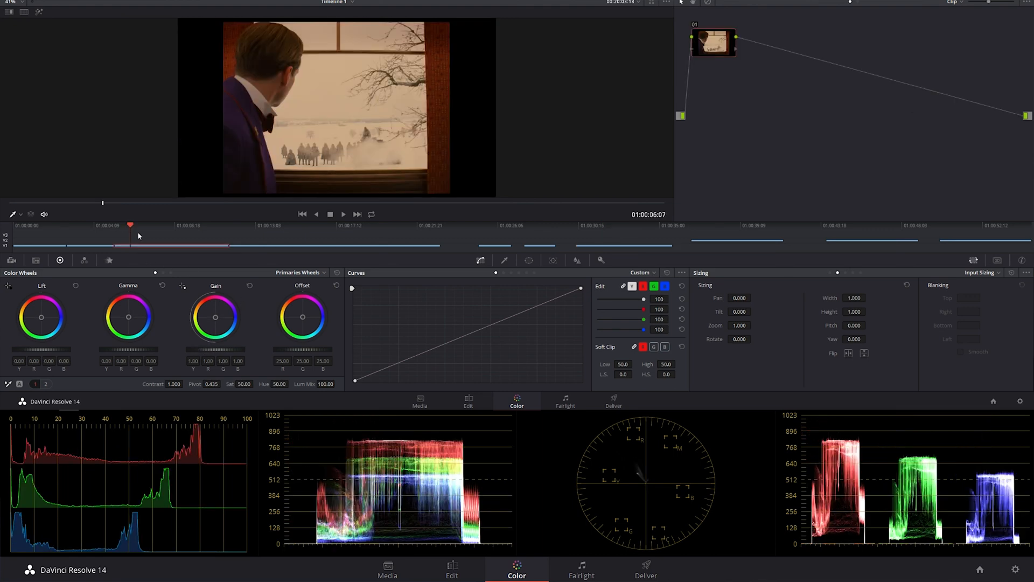
{"action": "left_click", "coordinate": [592, 232]}
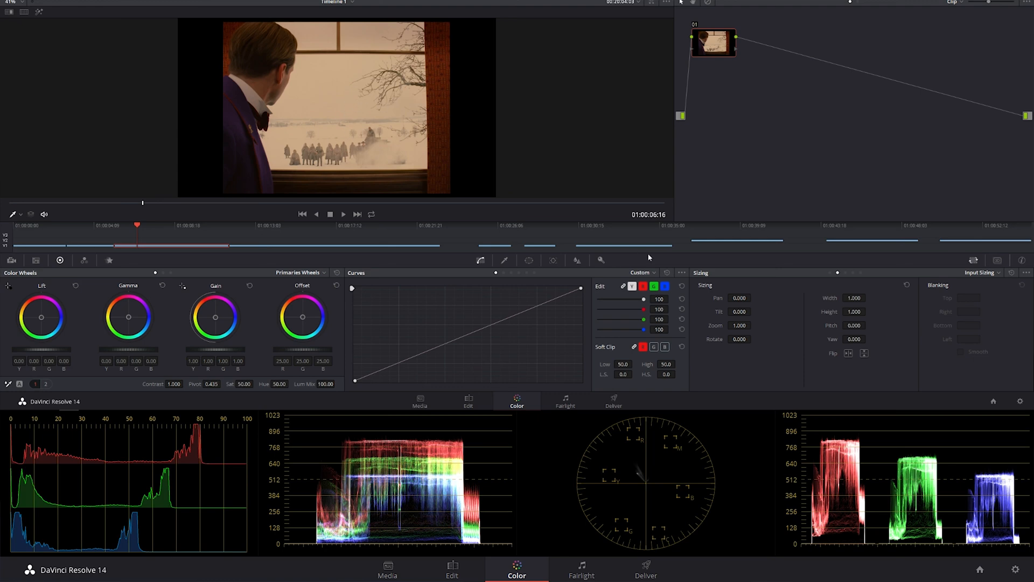
{"action": "left_click", "coordinate": [622, 237]}
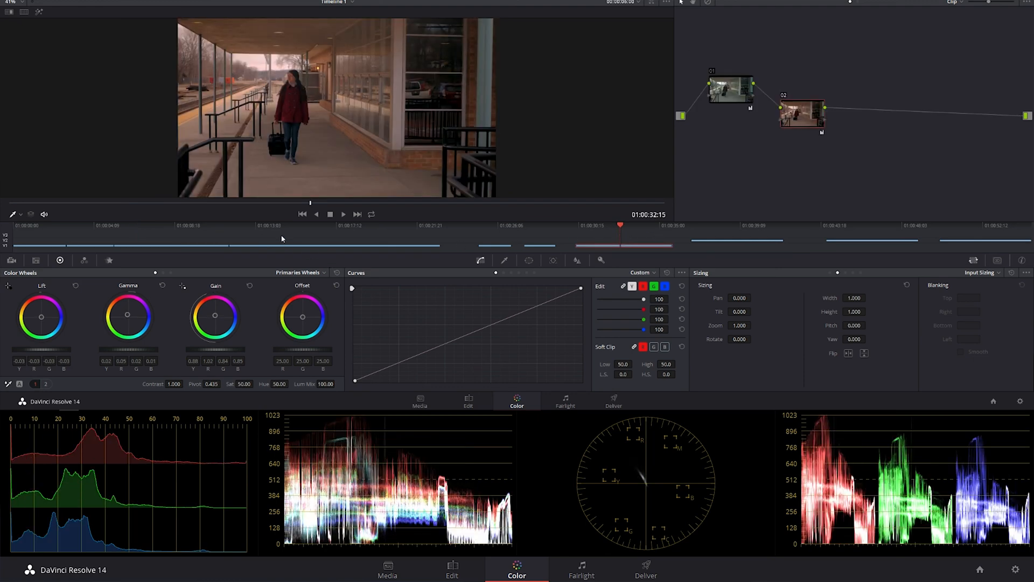
Step: Set the desaturated platform clip's master lift to -0.04, gamma to 0.12 and gain to 0.94, and toggle the second node to compare before and after
{"action": "left_click", "coordinate": [280, 225]}
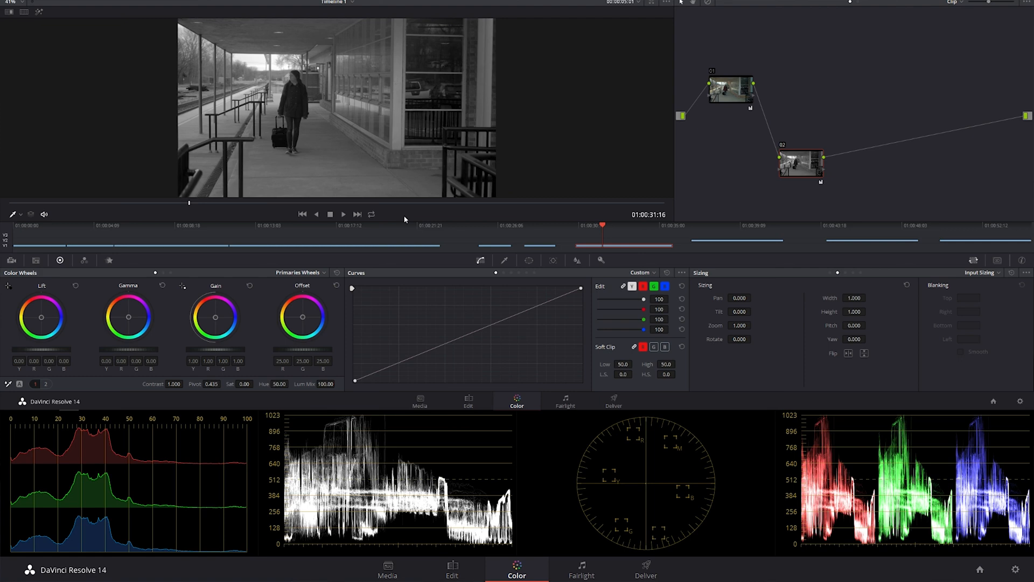
{"action": "left_click_drag", "start_coordinate": [117, 351], "coordinate": [129, 351]}
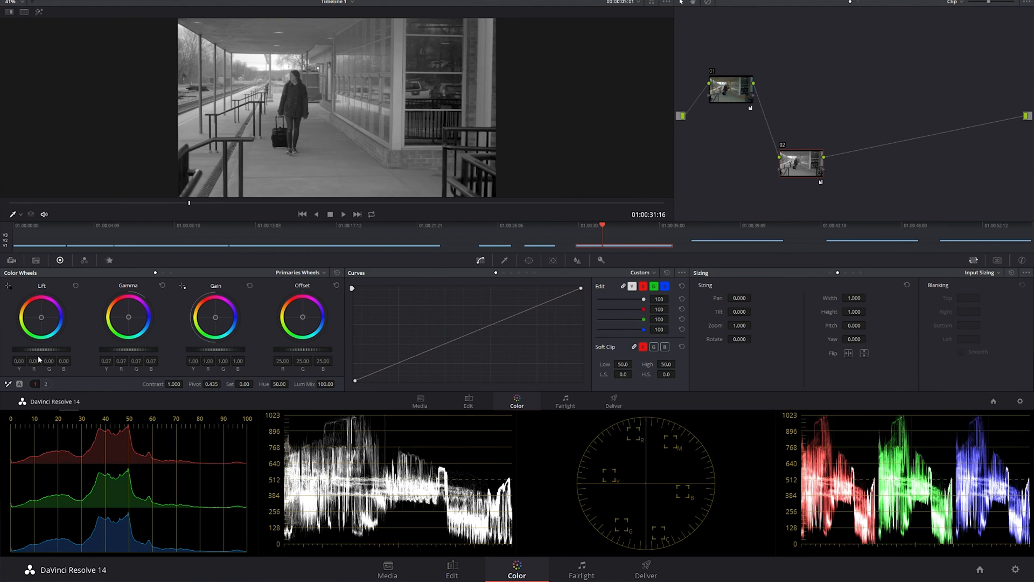
{"action": "left_click_drag", "start_coordinate": [48, 347], "coordinate": [62, 353]}
{"action": "left_click_drag", "start_coordinate": [210, 351], "coordinate": [205, 352]}
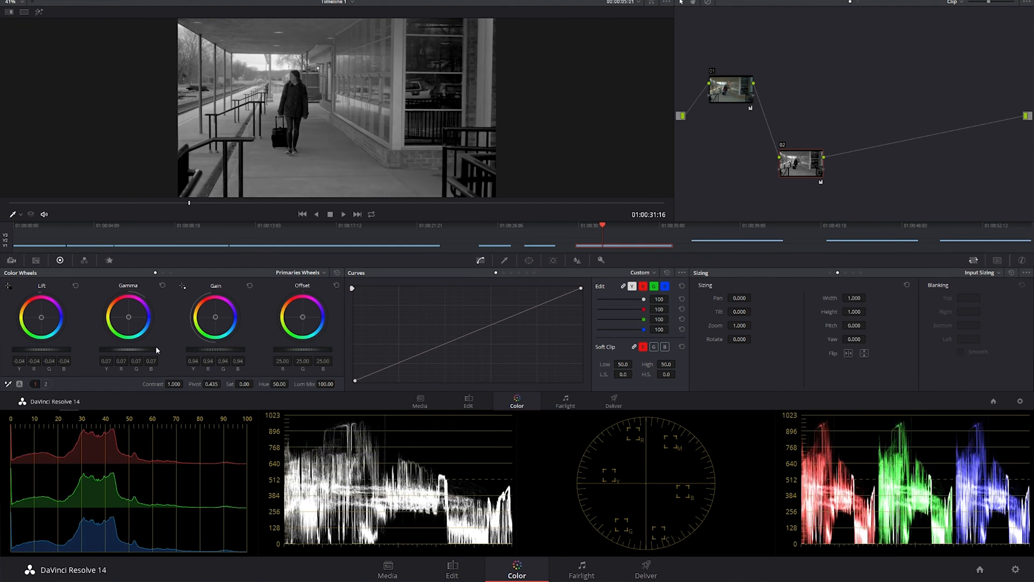
{"action": "left_click_drag", "start_coordinate": [137, 351], "coordinate": [141, 350]}
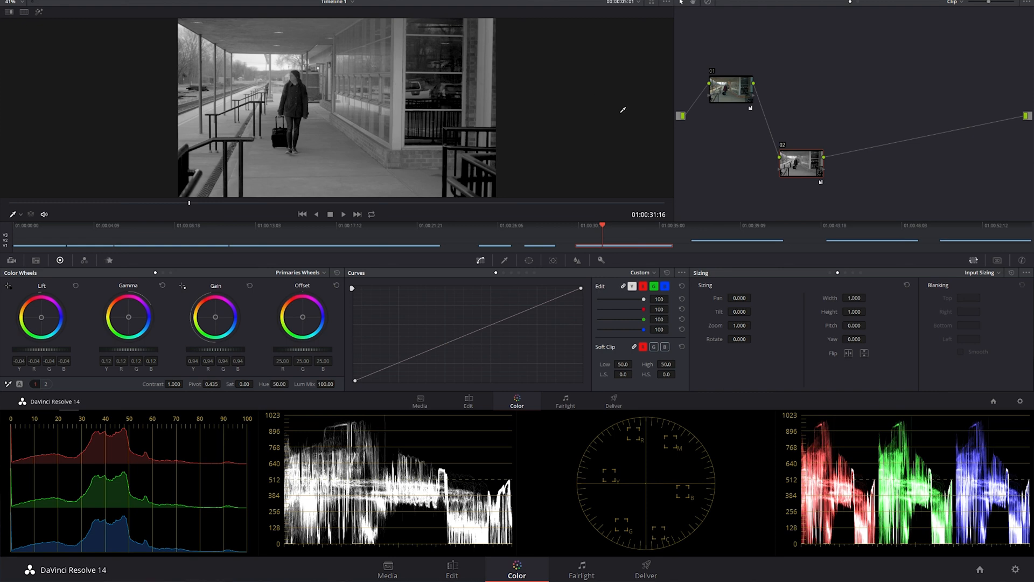
{"action": "left_click", "coordinate": [784, 144]}
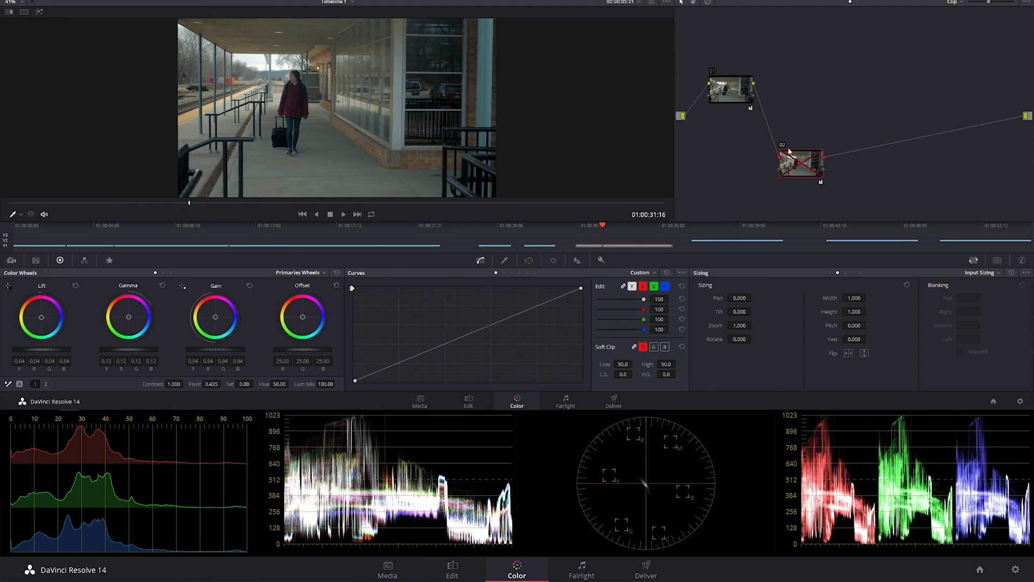
{"action": "left_click", "coordinate": [783, 144]}
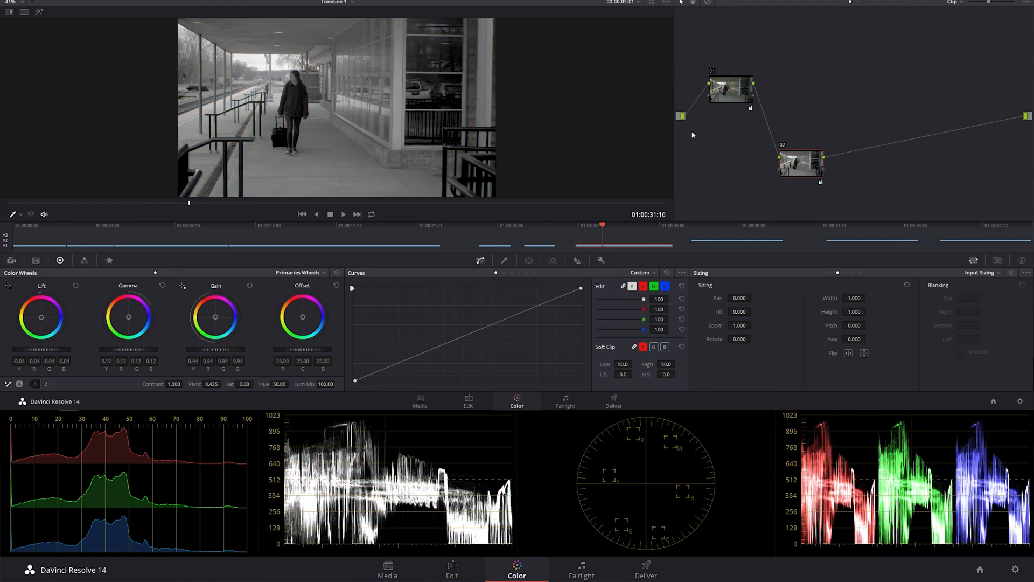
Step: Set the platform clip's contrast to 1.348, master lift to 0.00 and gamma to 0.11, comparing it with the black-and-white train compartment reference shot
{"action": "left_click", "coordinate": [320, 233]}
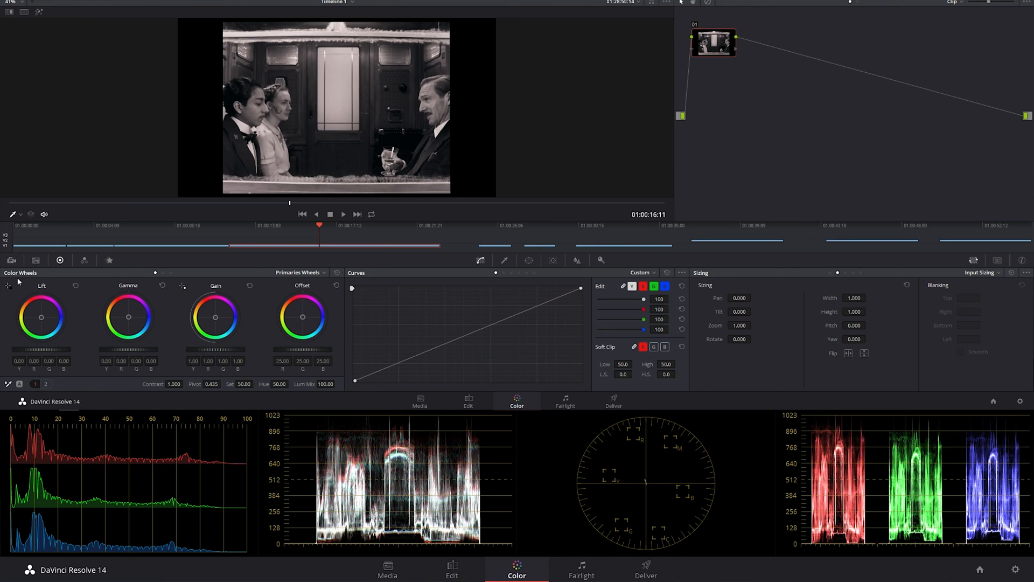
{"action": "left_click", "coordinate": [632, 234]}
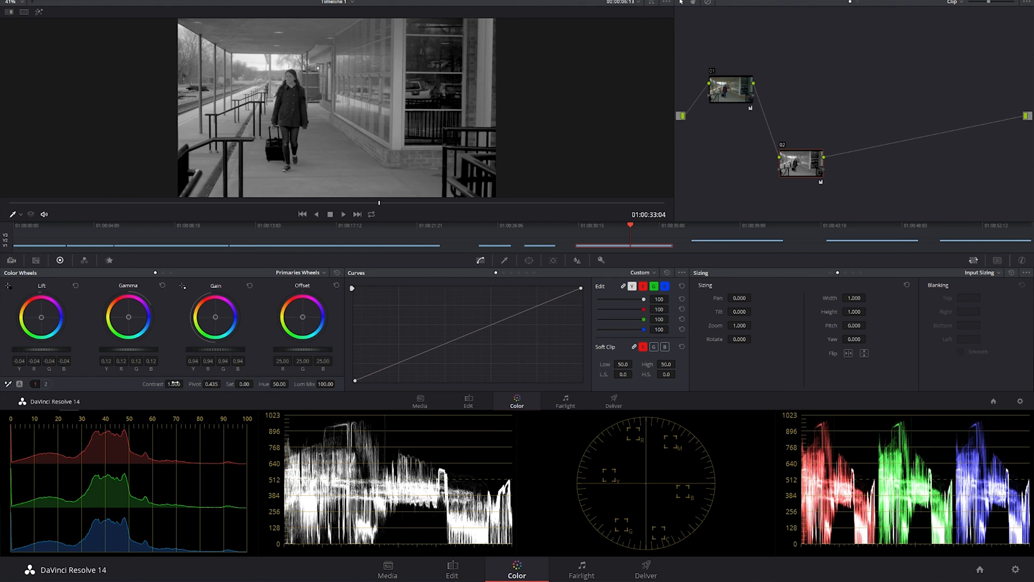
{"action": "left_click_drag", "start_coordinate": [185, 383], "coordinate": [185, 384]}
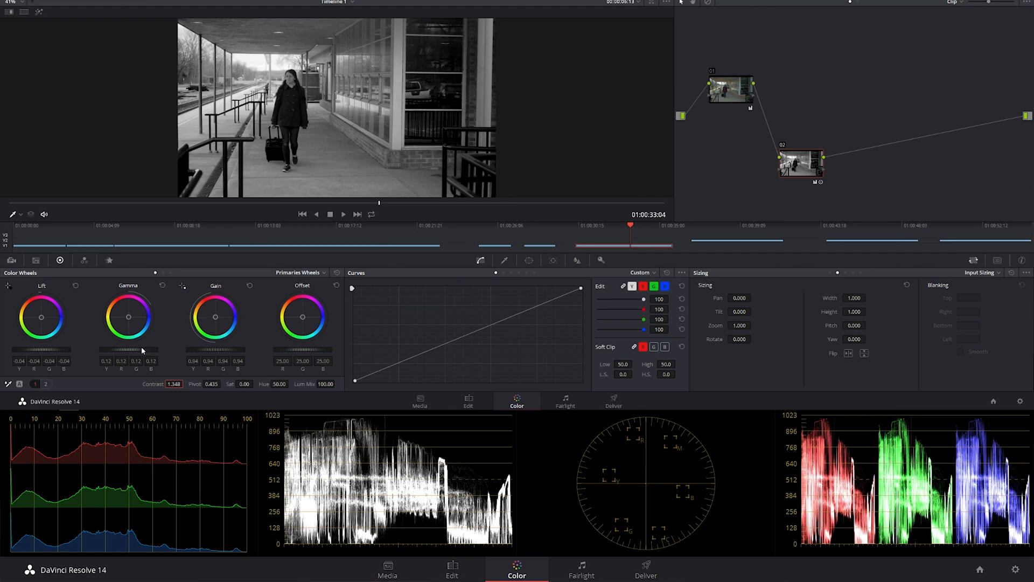
{"action": "mouse_move", "coordinate": [125, 352]}
{"action": "left_mouse_down"}
{"action": "mouse_move", "coordinate": [150, 352]}
{"action": "mouse_move", "coordinate": [133, 352]}
{"action": "left_mouse_up"}
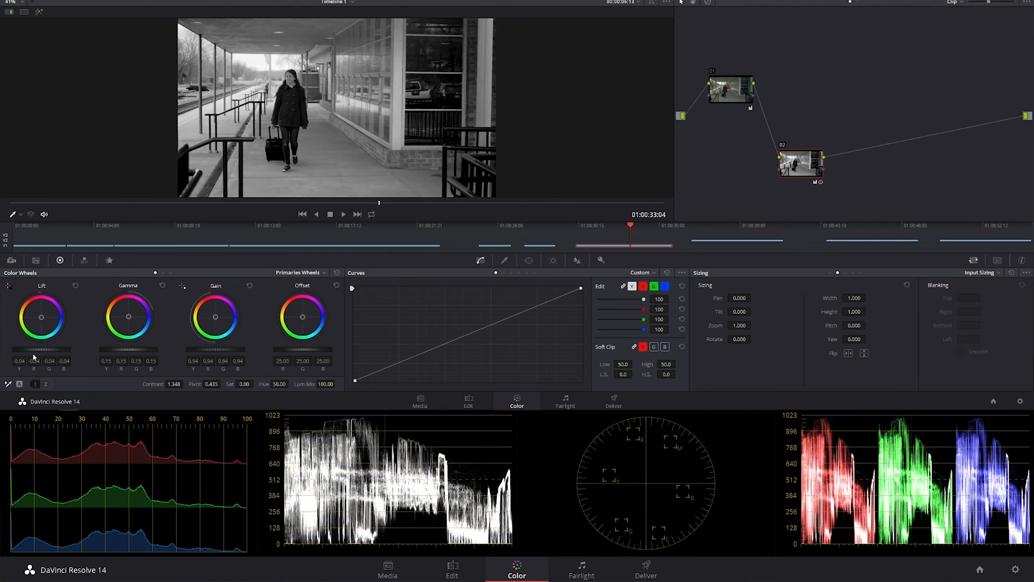
{"action": "left_click_drag", "start_coordinate": [34, 351], "coordinate": [43, 351]}
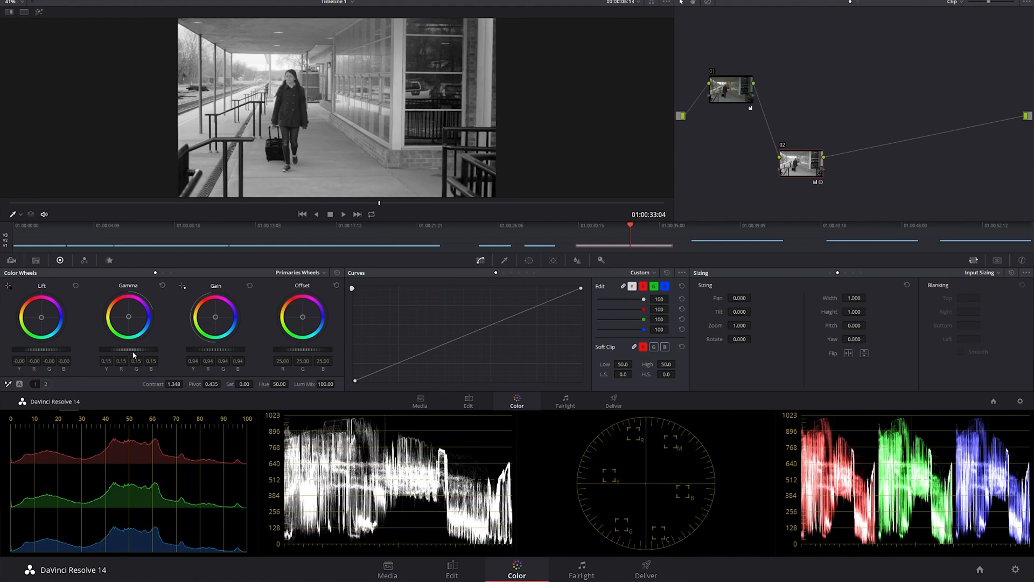
{"action": "left_click_drag", "start_coordinate": [134, 351], "coordinate": [123, 352]}
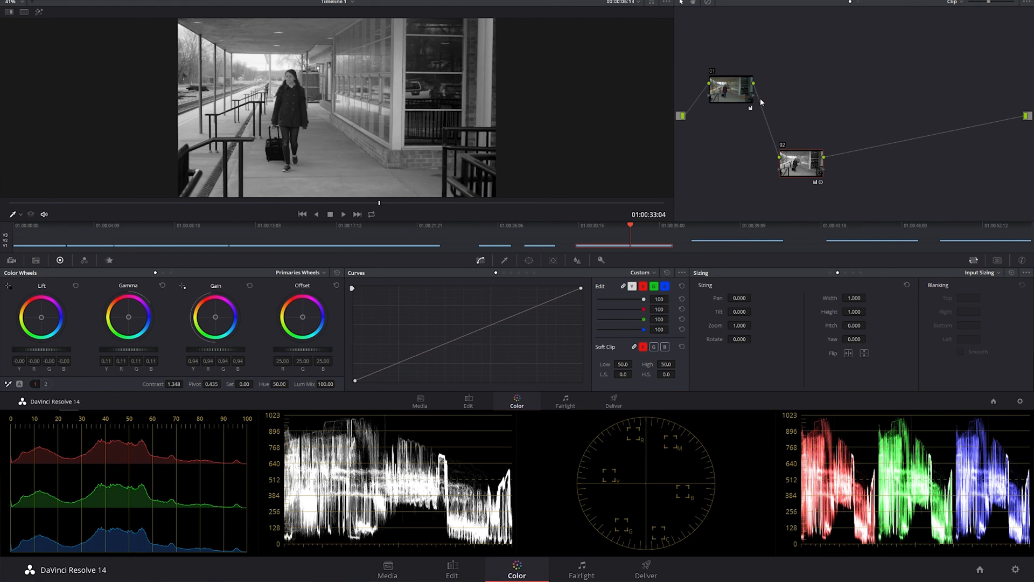
{"action": "left_click", "coordinate": [362, 237]}
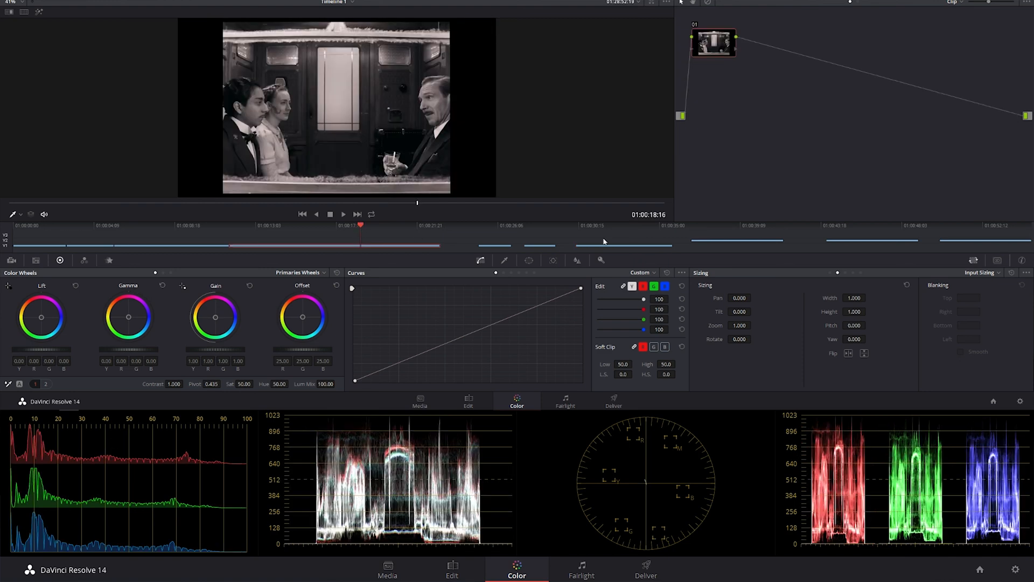
{"action": "left_click", "coordinate": [634, 233]}
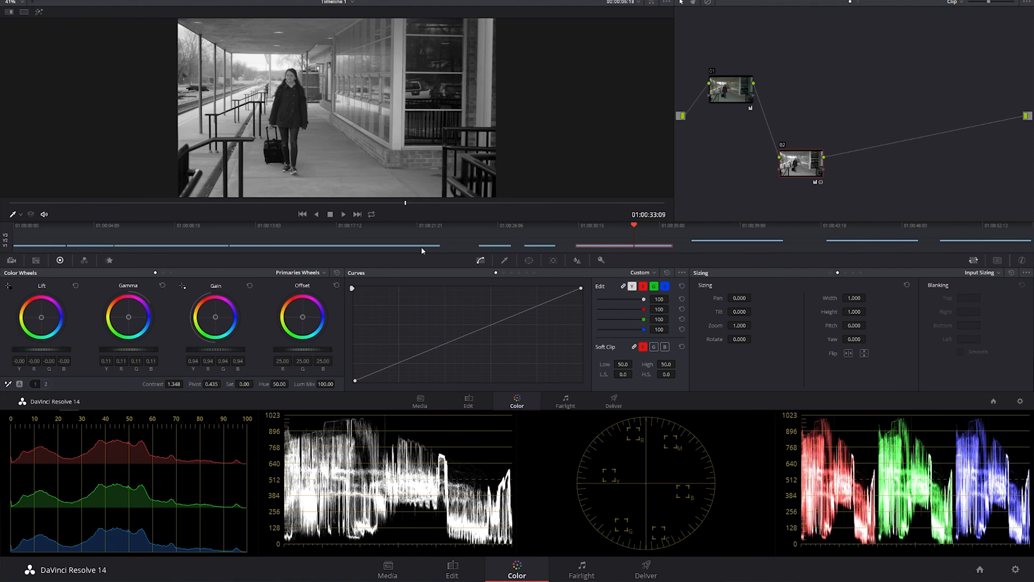
Step: Compare the platform clip with the train compartment reference shot and add a third corrector node between the second node and the output
{"action": "left_click", "coordinate": [361, 232]}
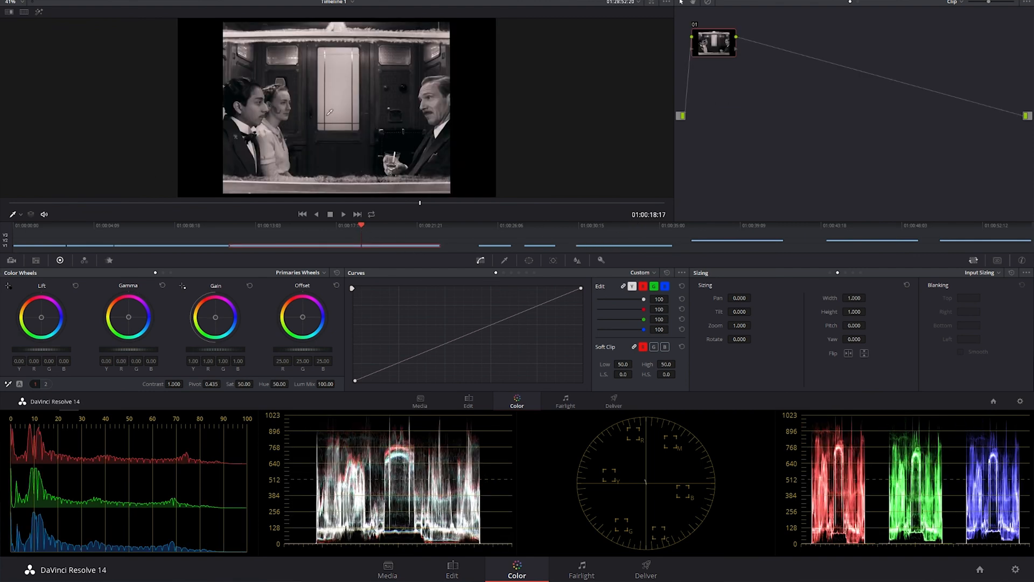
{"action": "left_click", "coordinate": [620, 238]}
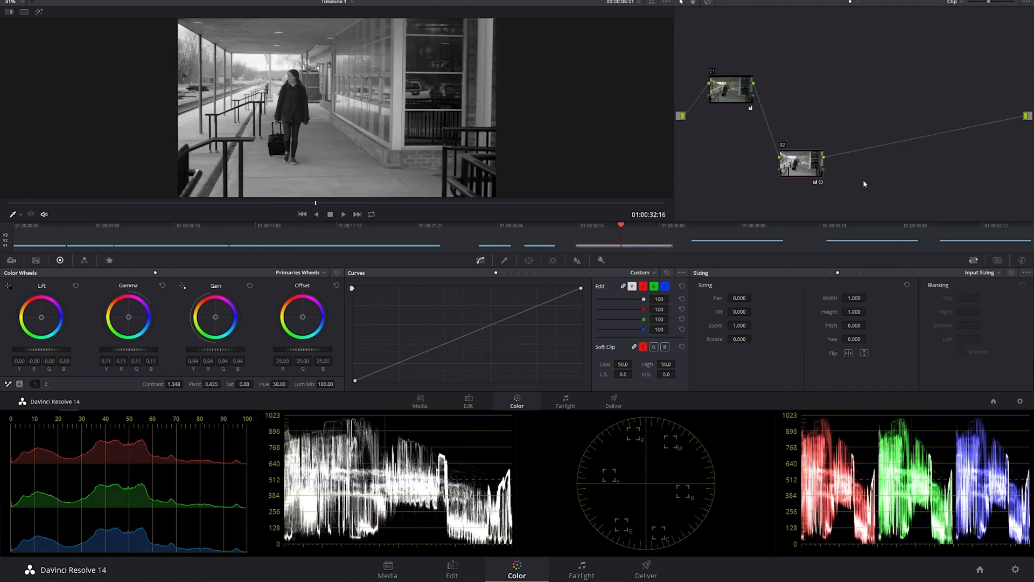
{"action": "right_click", "coordinate": [865, 183]}
{"action": "mouse_move", "coordinate": [890, 199]}
{"action": "left_click", "coordinate": [832, 201]}
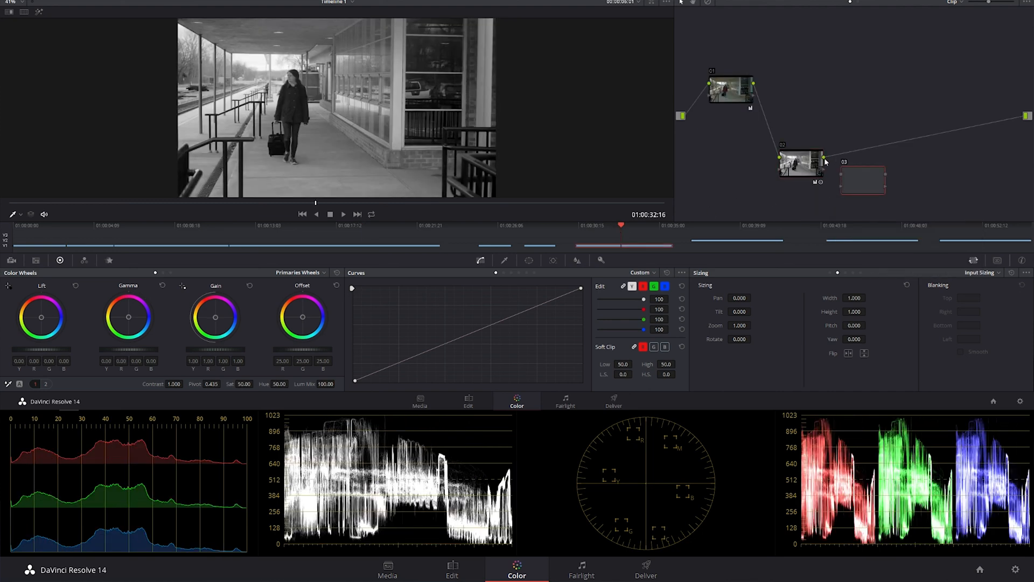
{"action": "left_click_drag", "start_coordinate": [886, 174], "coordinate": [1022, 120]}
{"action": "left_click_drag", "start_coordinate": [865, 186], "coordinate": [866, 149]}
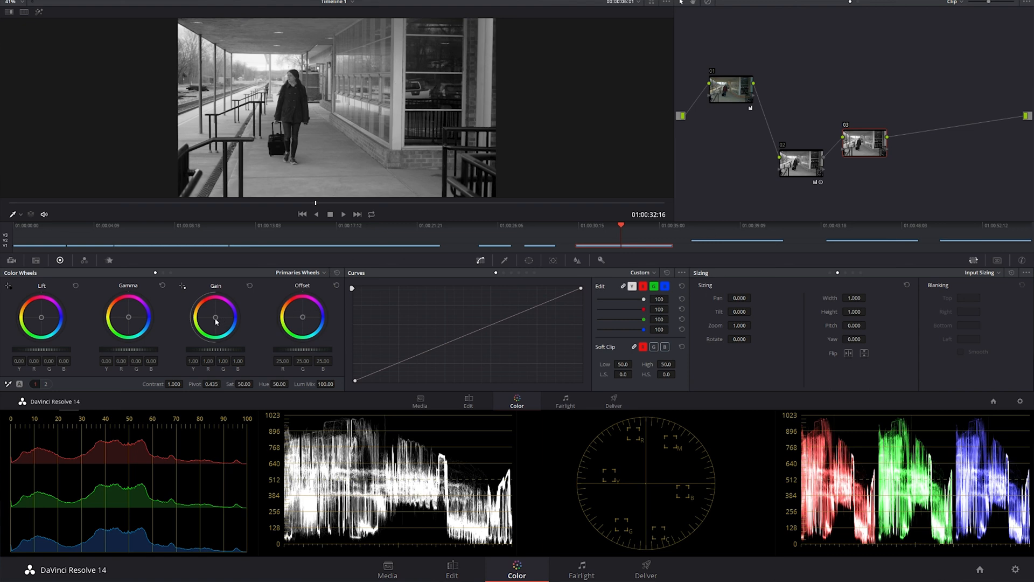
Step: Tint the third node's gain toward warm red at 1.10 red, 0.97 green and 0.97 blue, comparing it with the train compartment reference shot
{"action": "left_click_drag", "start_coordinate": [216, 318], "coordinate": [215, 316]}
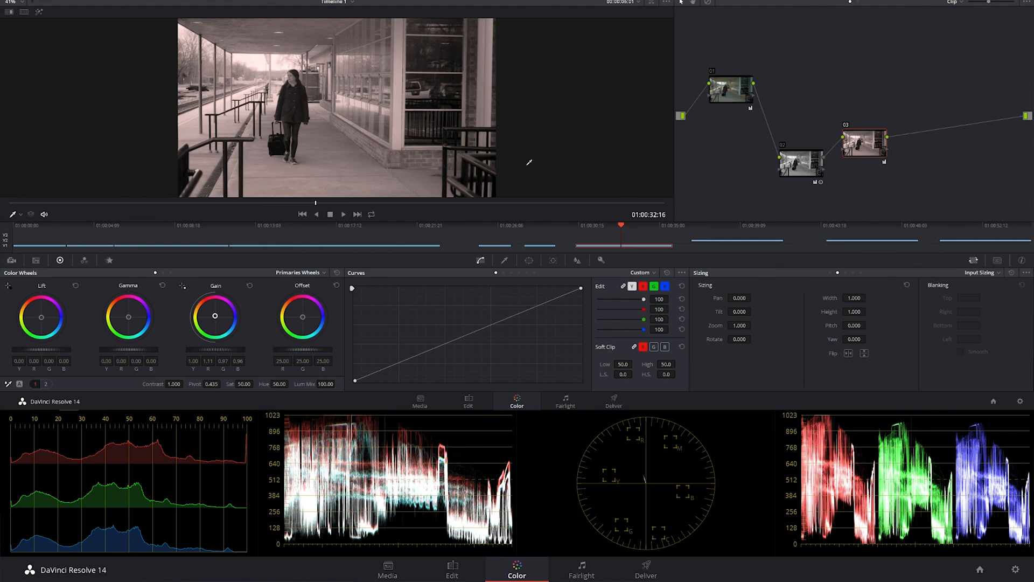
{"action": "left_click", "coordinate": [401, 233]}
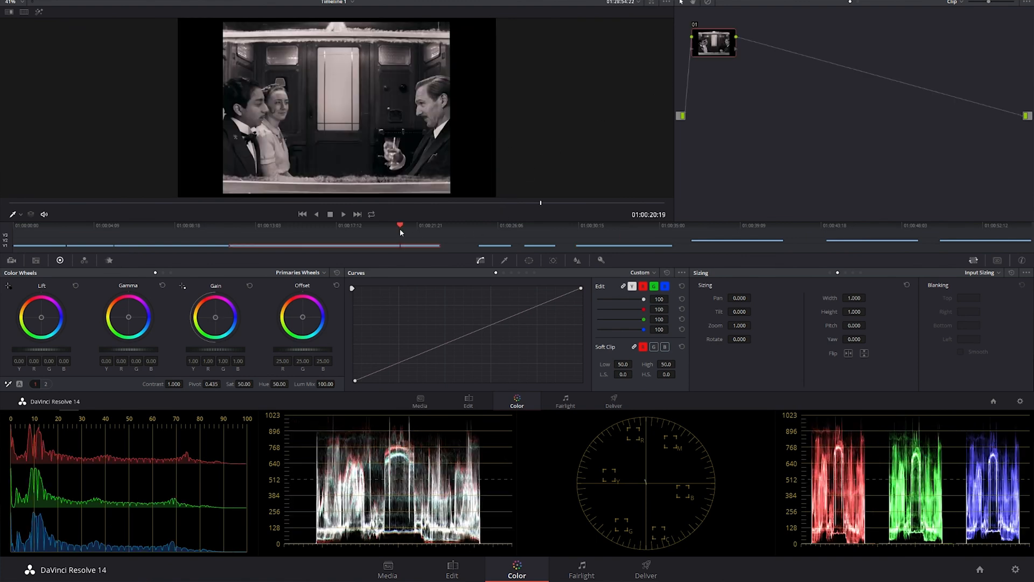
{"action": "left_click", "coordinate": [615, 234]}
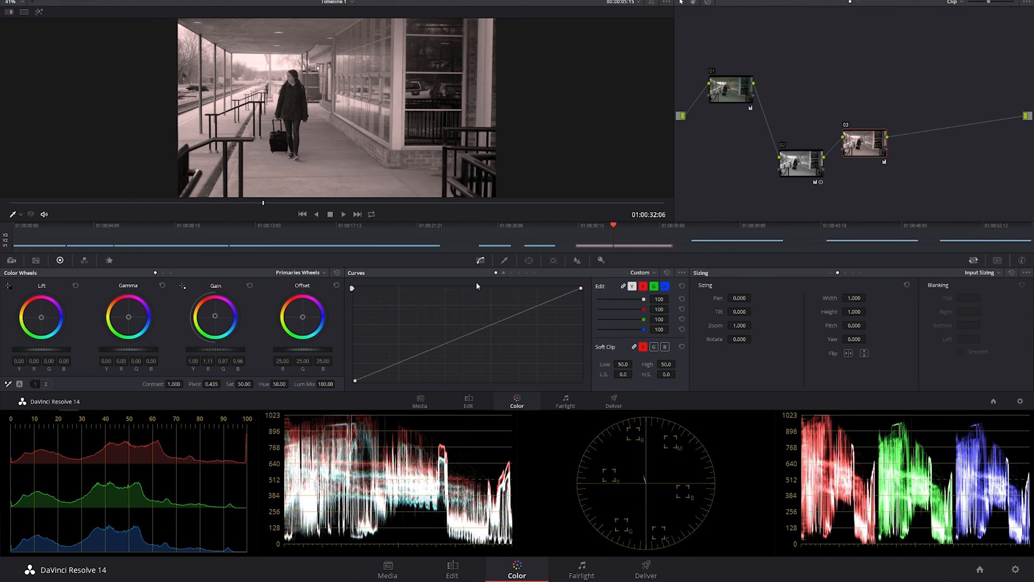
{"action": "left_click_drag", "start_coordinate": [214, 316], "coordinate": [216, 316]}
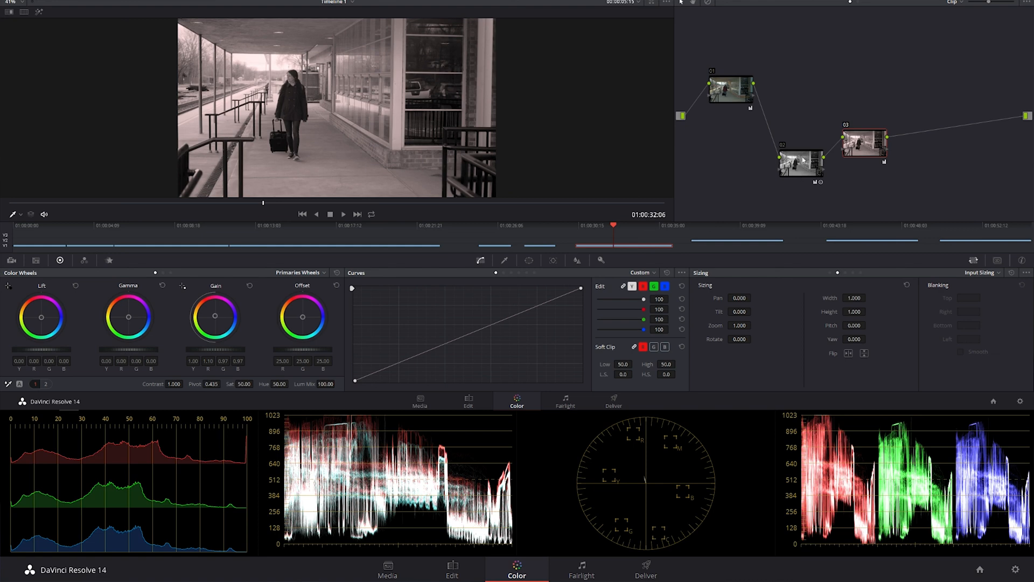
Step: Line up the second and third nodes beside the first, and toggle the third node to compare before and after the tint
{"action": "left_click_drag", "start_coordinate": [803, 159], "coordinate": [801, 95]}
{"action": "left_click_drag", "start_coordinate": [848, 126], "coordinate": [846, 93]}
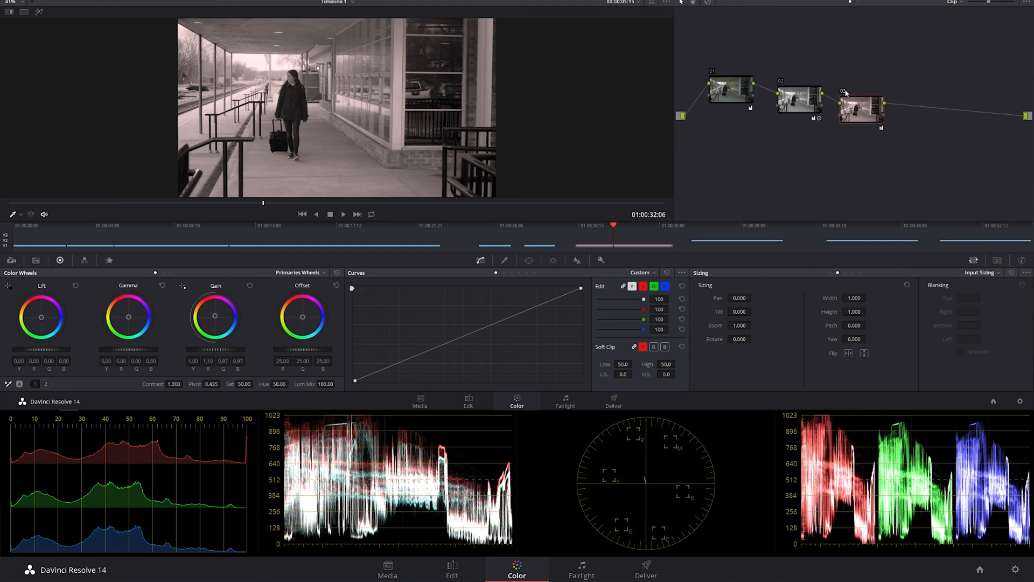
{"action": "key", "text": "ctrl+d"}
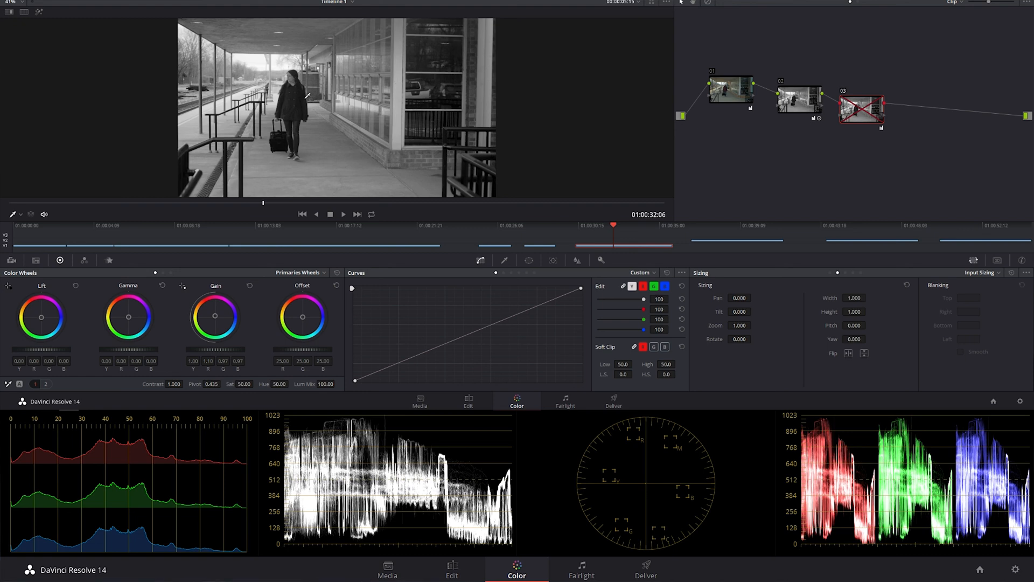
{"action": "key", "text": "ctrl+d"}
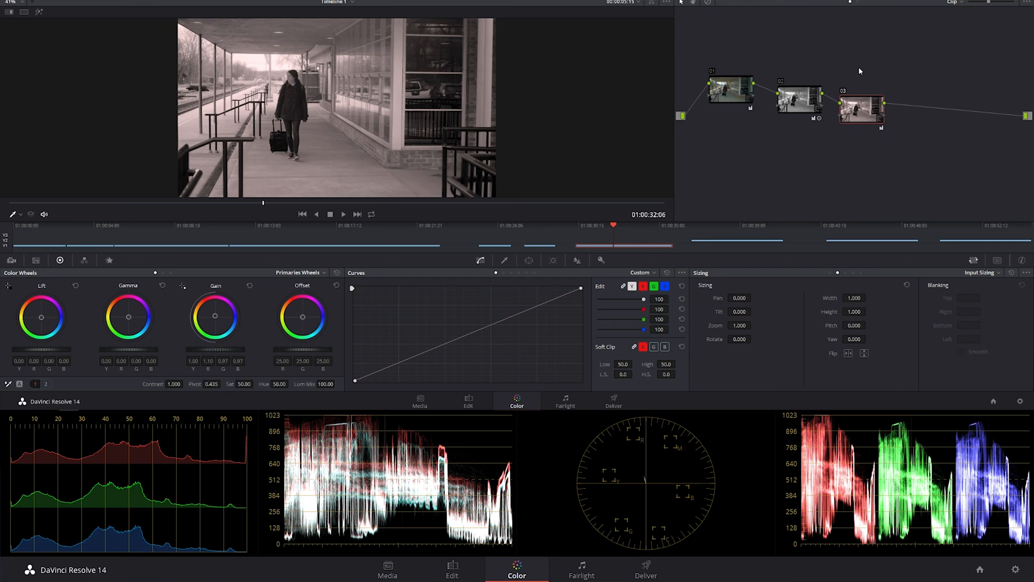
Step: Switch to editing the timeline and place the [133-133] aspect-ratio overlay on the track above the platform clip P1130345
{"action": "mouse_move", "coordinate": [463, 410]}
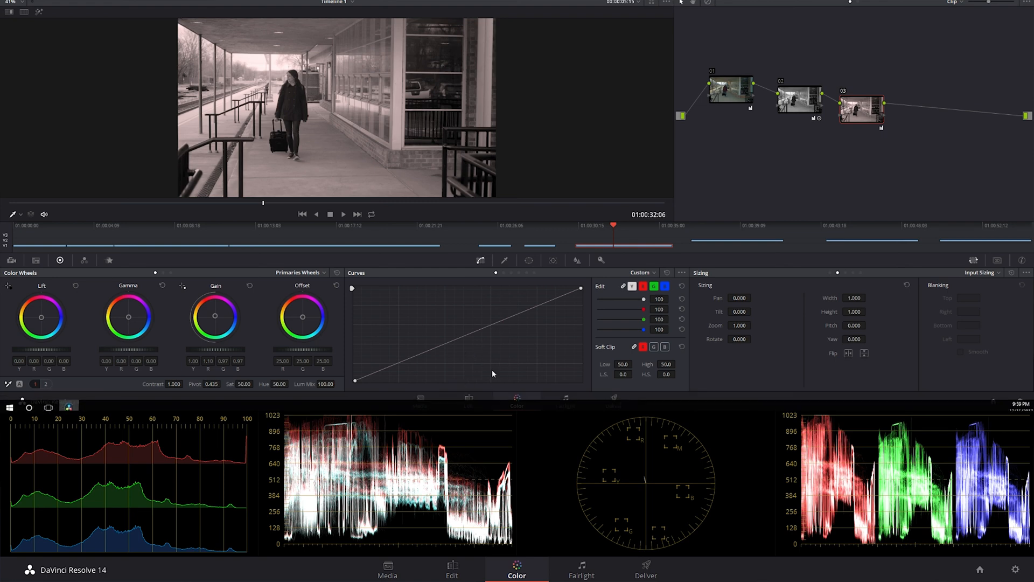
{"action": "left_click", "coordinate": [469, 400]}
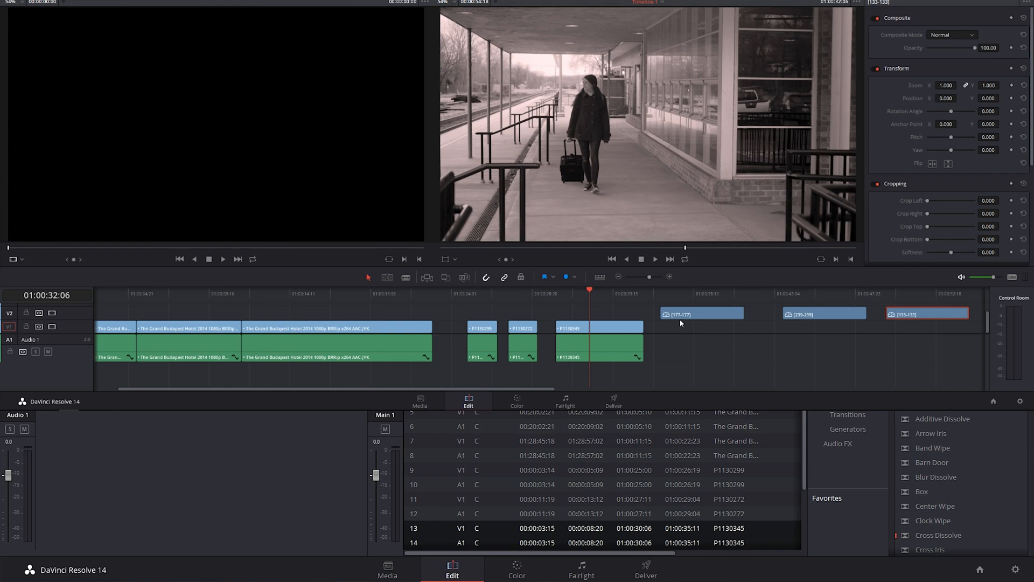
{"action": "left_click_drag", "start_coordinate": [721, 317], "coordinate": [742, 322]}
{"action": "left_click_drag", "start_coordinate": [896, 312], "coordinate": [598, 324]}
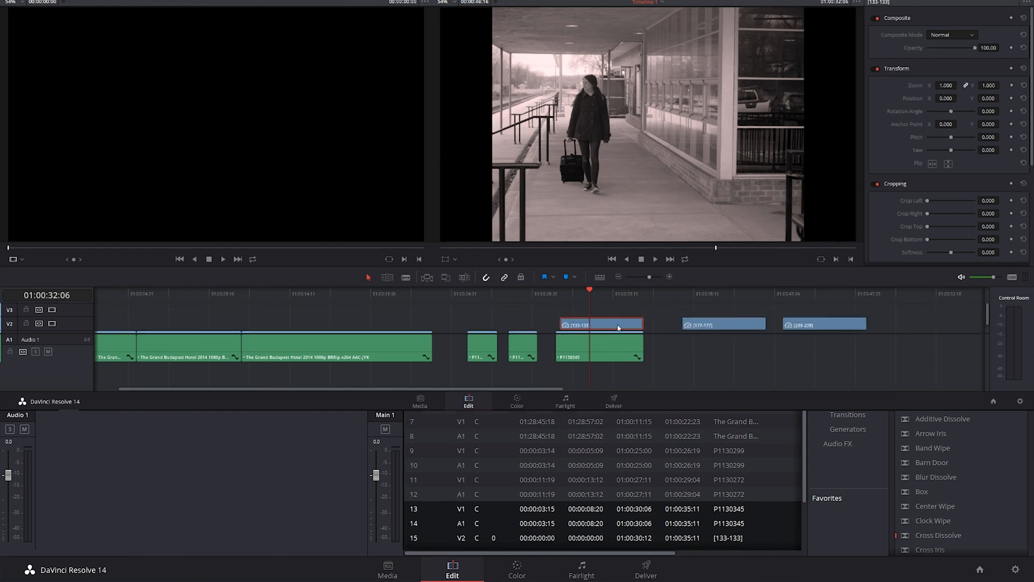
{"action": "left_click_drag", "start_coordinate": [986, 315], "coordinate": [991, 325]}
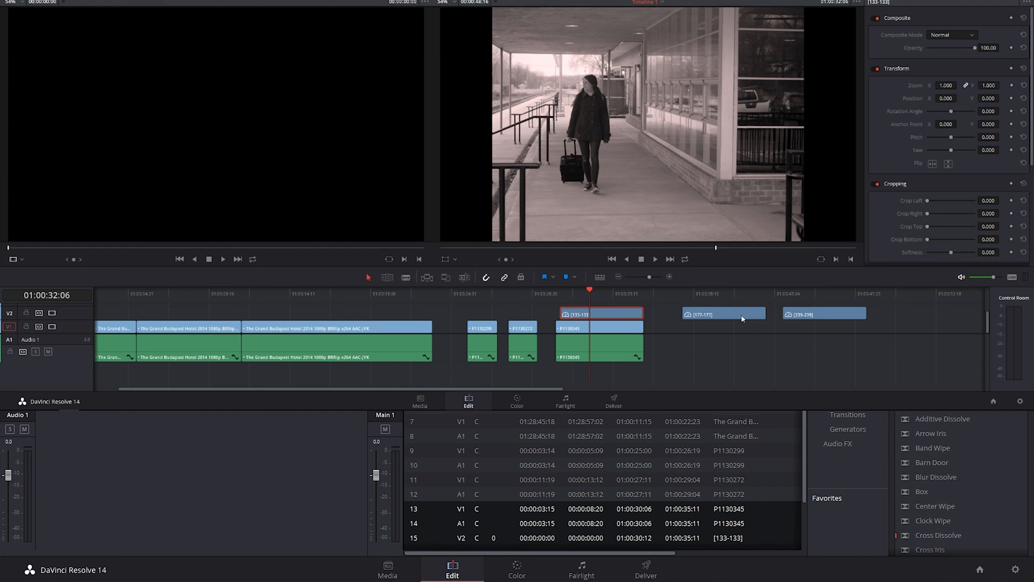
Step: Place the [177-177] aspect-ratio overlay above the man-on-bench clip P1130299 and preview that clip
{"action": "left_click_drag", "start_coordinate": [734, 320], "coordinate": [466, 314]}
{"action": "left_click", "coordinate": [480, 294]}
{"action": "left_click", "coordinate": [705, 337]}
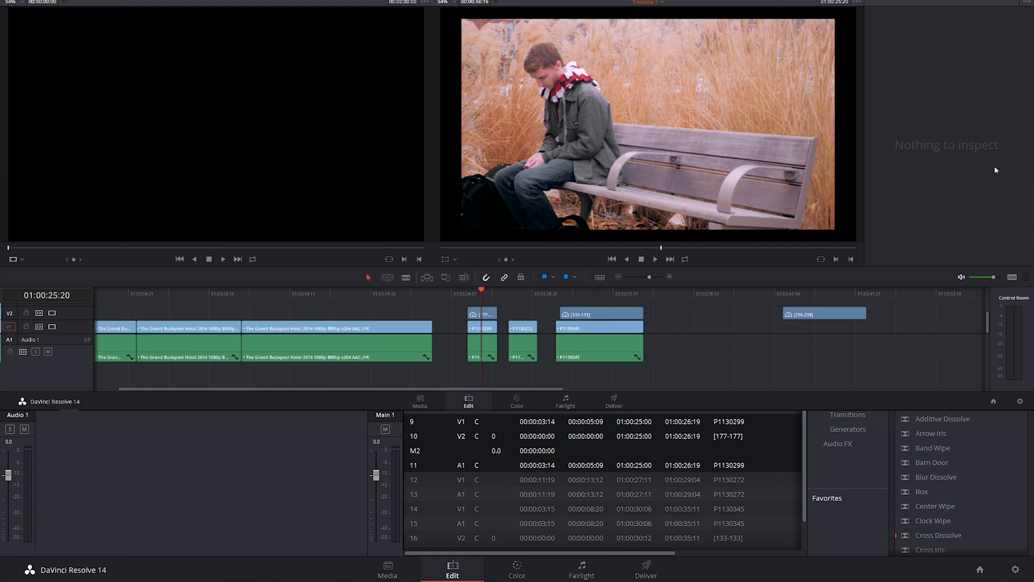
Step: Place the [239-239] aspect-ratio overlay above the station hall clip P1130272 and preview that clip
{"action": "left_click_drag", "start_coordinate": [829, 313], "coordinate": [550, 302]}
{"action": "left_click", "coordinate": [524, 294]}
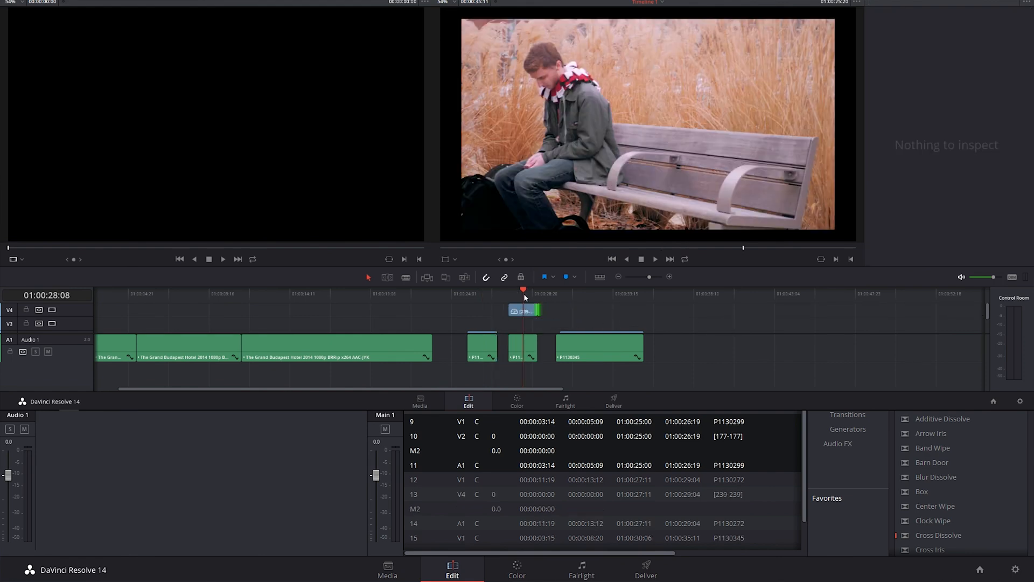
{"action": "left_click_drag", "start_coordinate": [986, 312], "coordinate": [987, 330]}
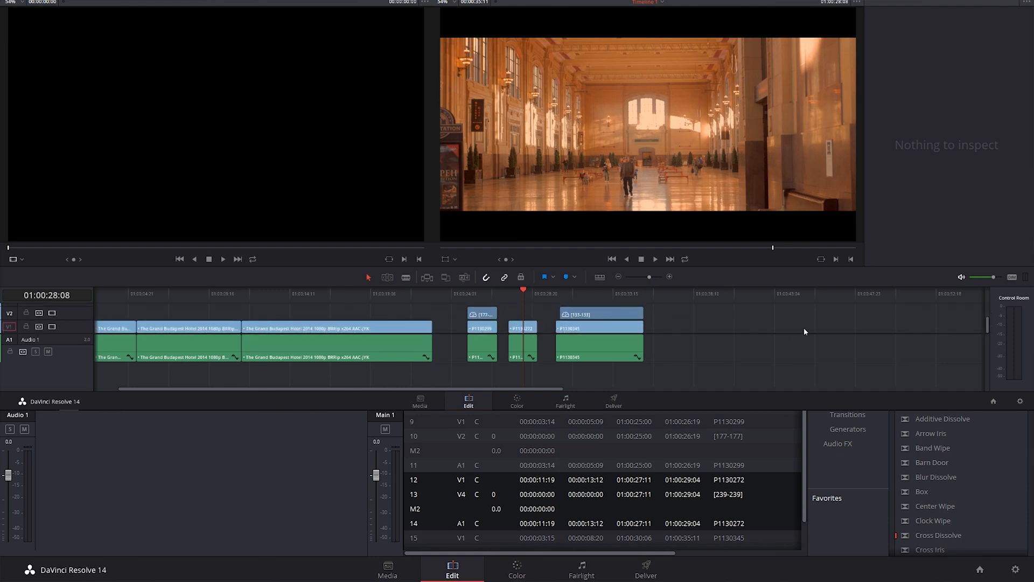
Step: Reframe the station hall clip with position Y at 20 and the platform clip with position X at 37, and check the bench clip's framing
{"action": "left_click", "coordinate": [531, 329]}
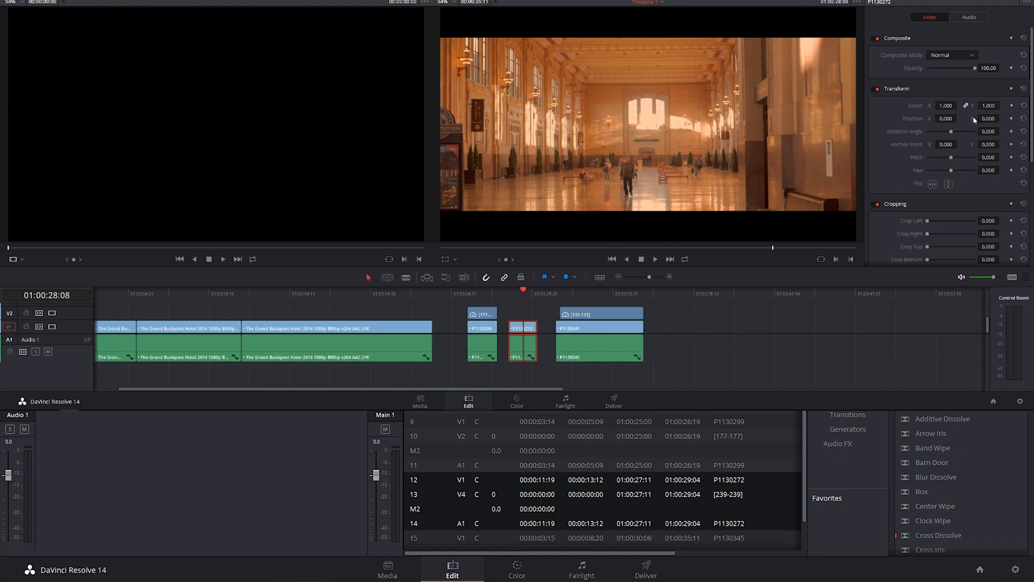
{"action": "left_click_drag", "start_coordinate": [986, 117], "coordinate": [1008, 117]}
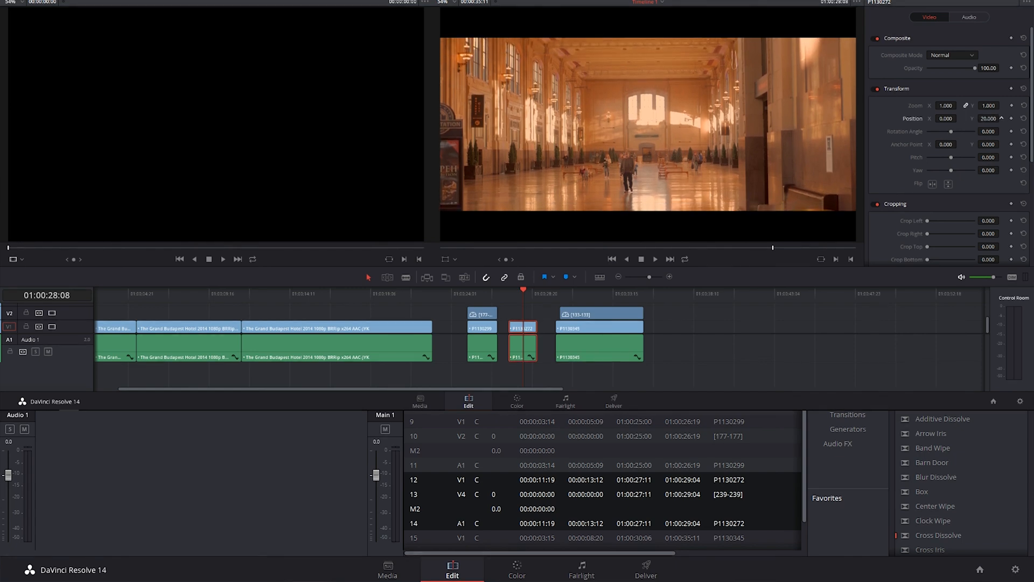
{"action": "left_click", "coordinate": [580, 289]}
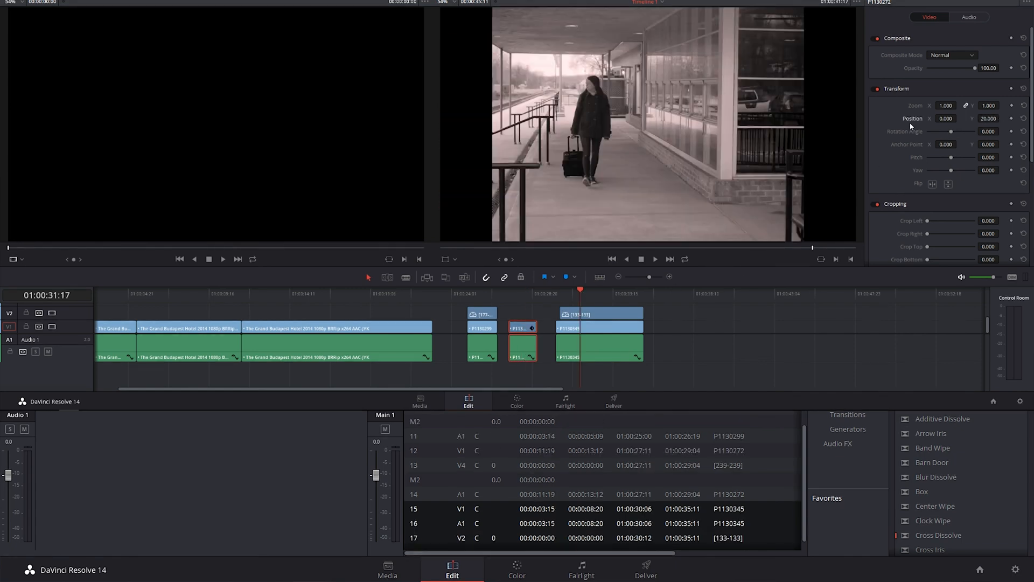
{"action": "left_click_drag", "start_coordinate": [944, 116], "coordinate": [959, 118]}
{"action": "left_click", "coordinate": [484, 294]}
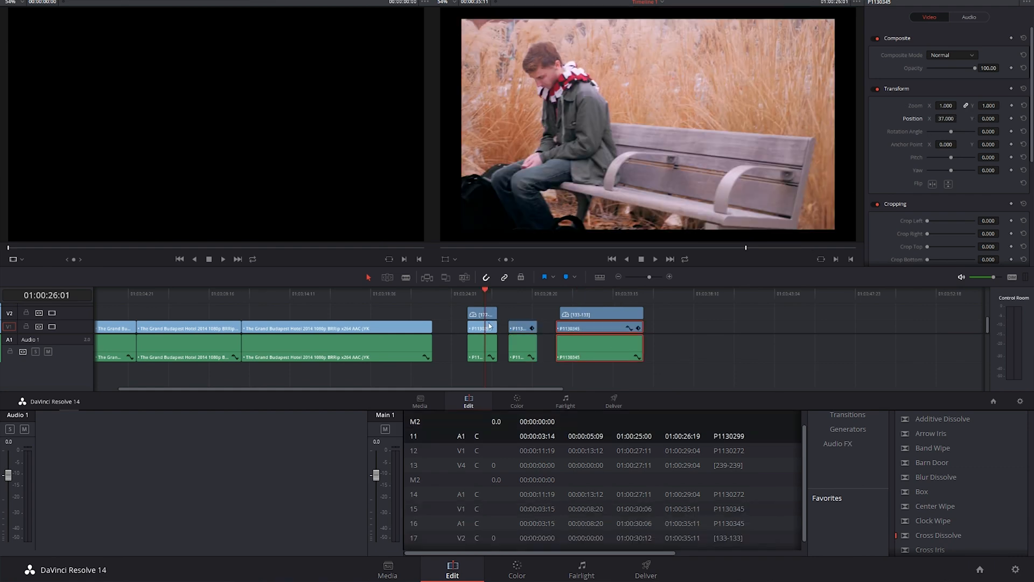
{"action": "left_click", "coordinate": [489, 323]}
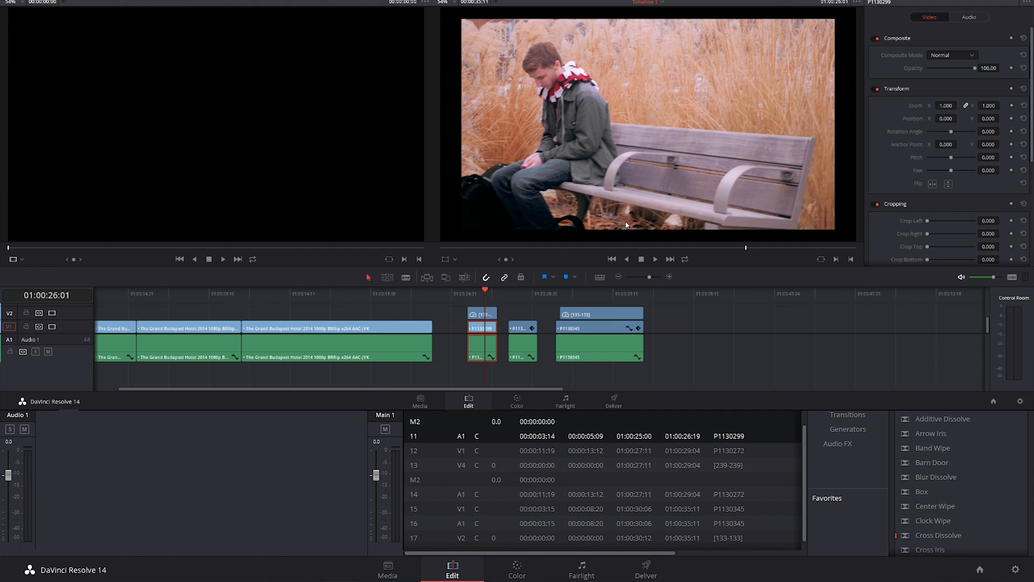
Step: Review the framed platform and station hall clips against the train compartment and dining hall reference shots
{"action": "left_click", "coordinate": [600, 294]}
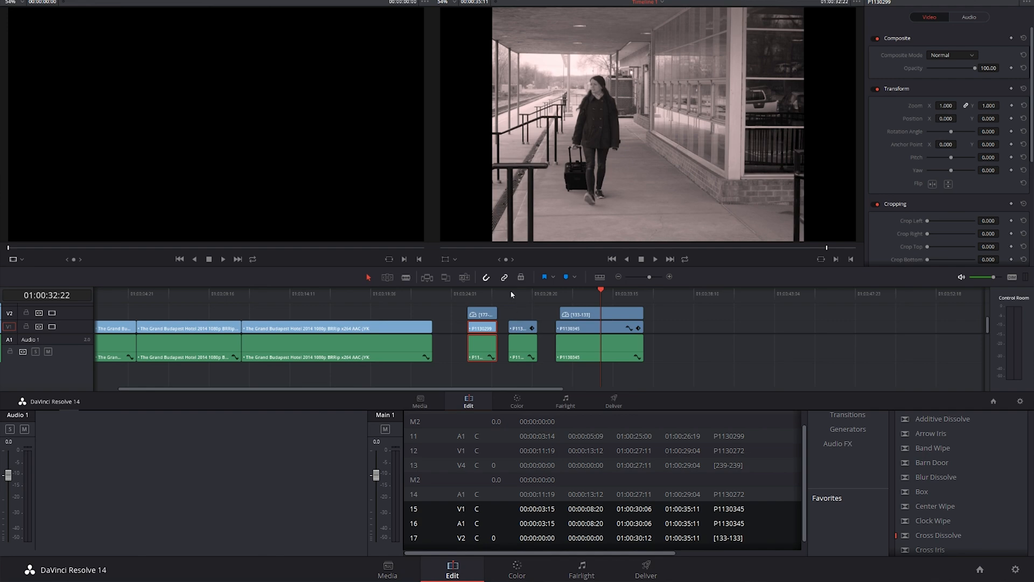
{"action": "left_click", "coordinate": [335, 294]}
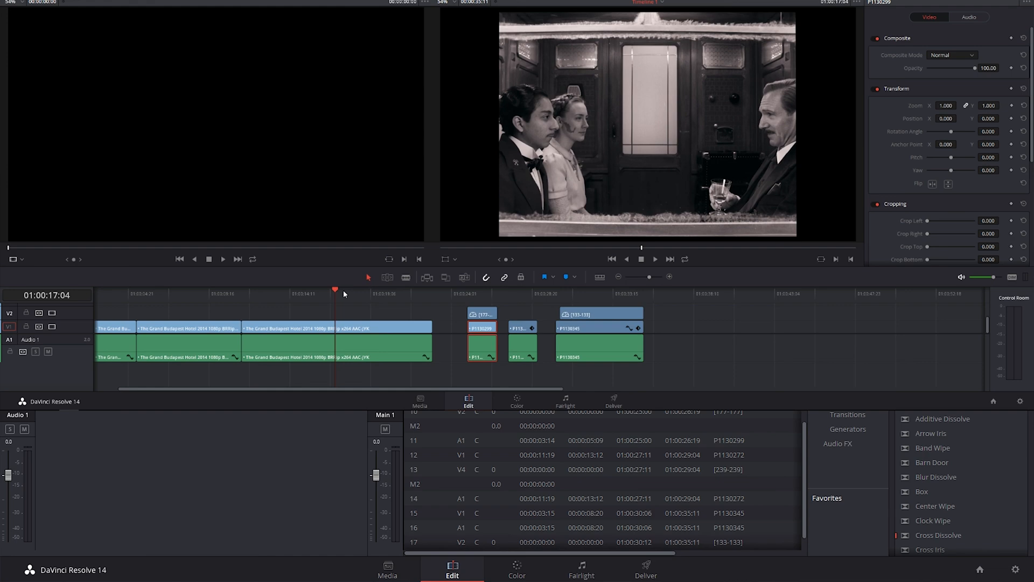
{"action": "left_click", "coordinate": [522, 295]}
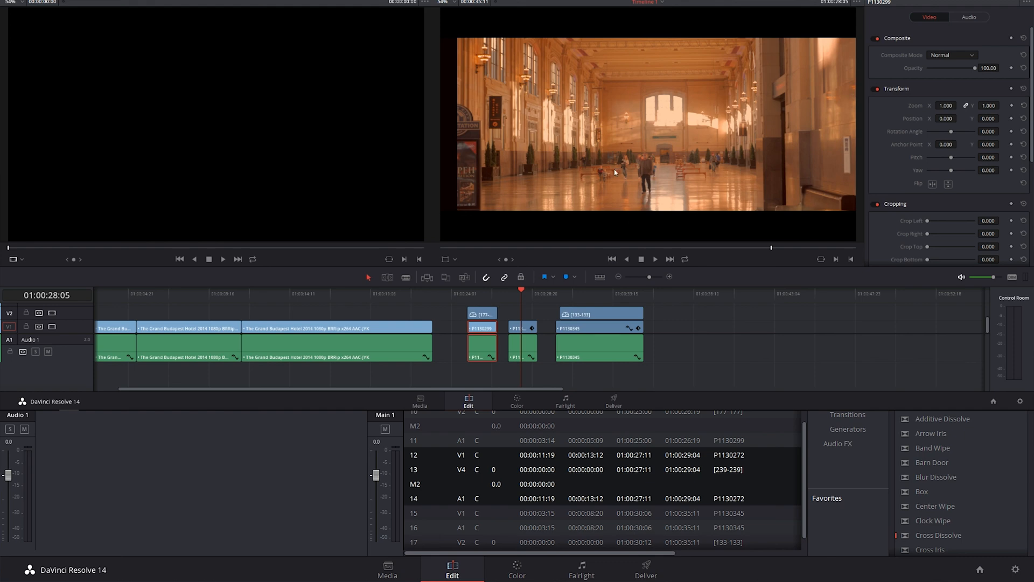
{"action": "left_click", "coordinate": [182, 319]}
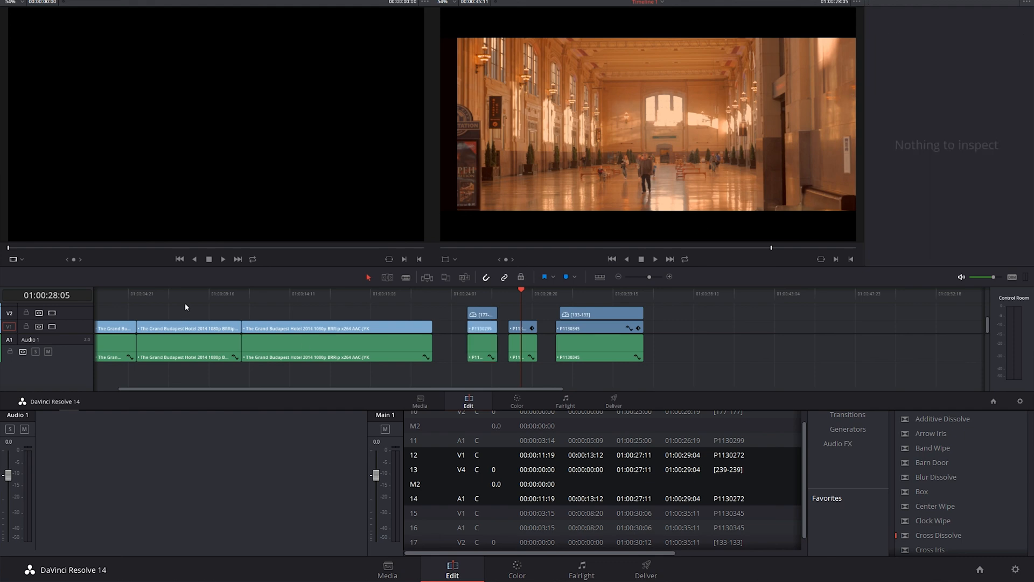
{"action": "left_click", "coordinate": [180, 298]}
{"action": "left_click", "coordinate": [106, 296]}
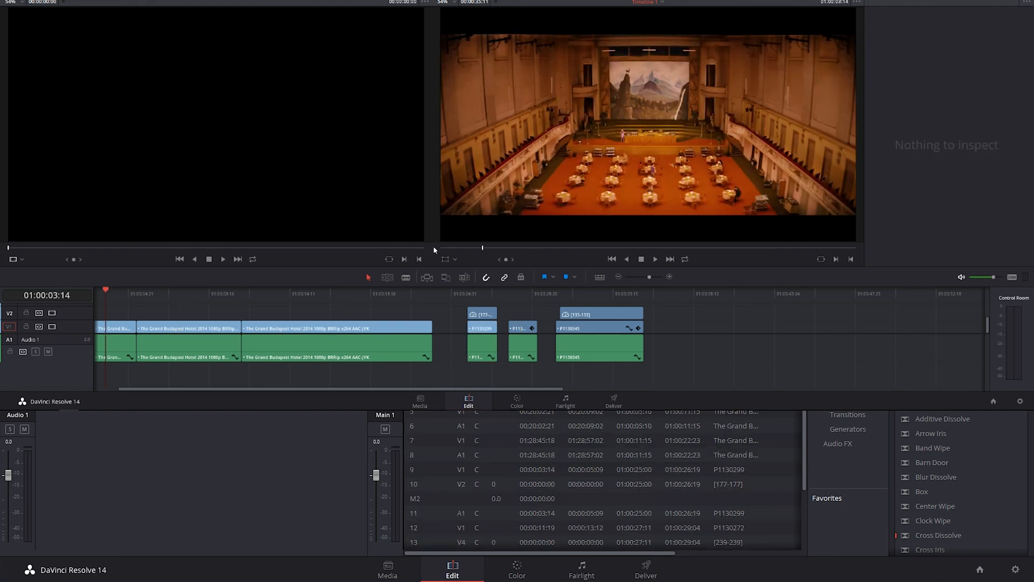